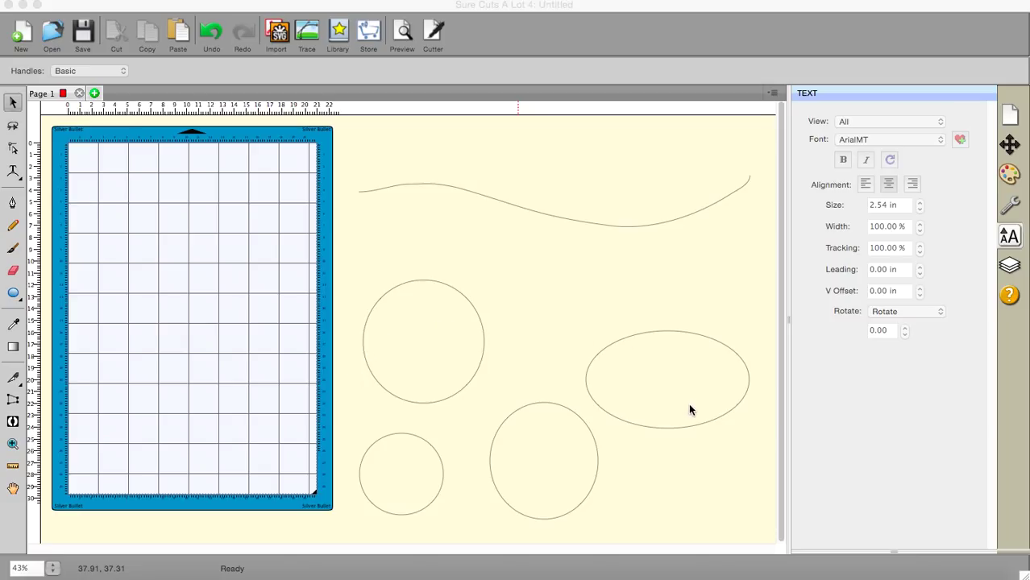
- With Type on Path, type 'Hello it's nice to see you!' along the wavy line from its start
left_click(20, 179)
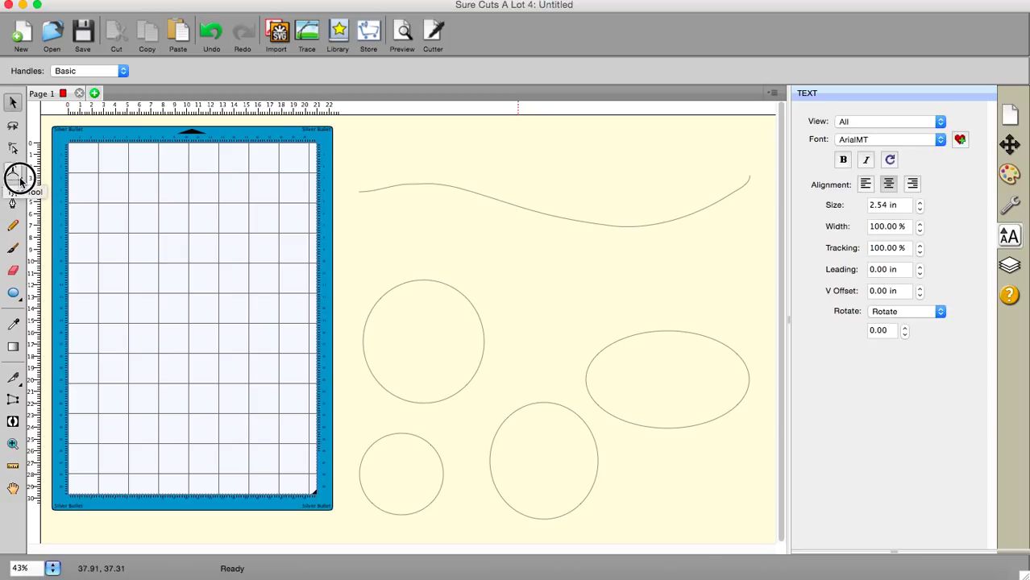
left_click(20, 183)
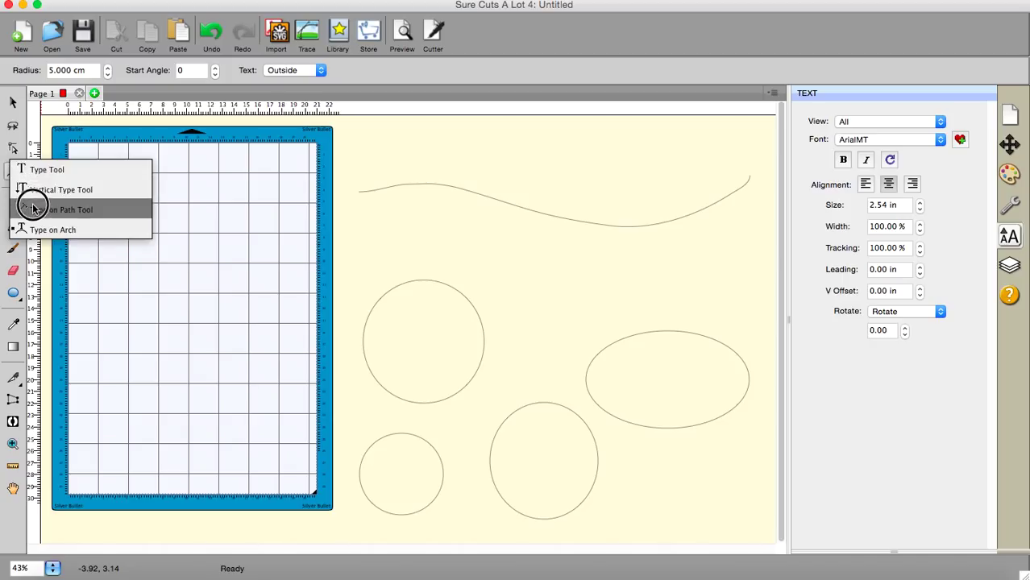
left_click(29, 209)
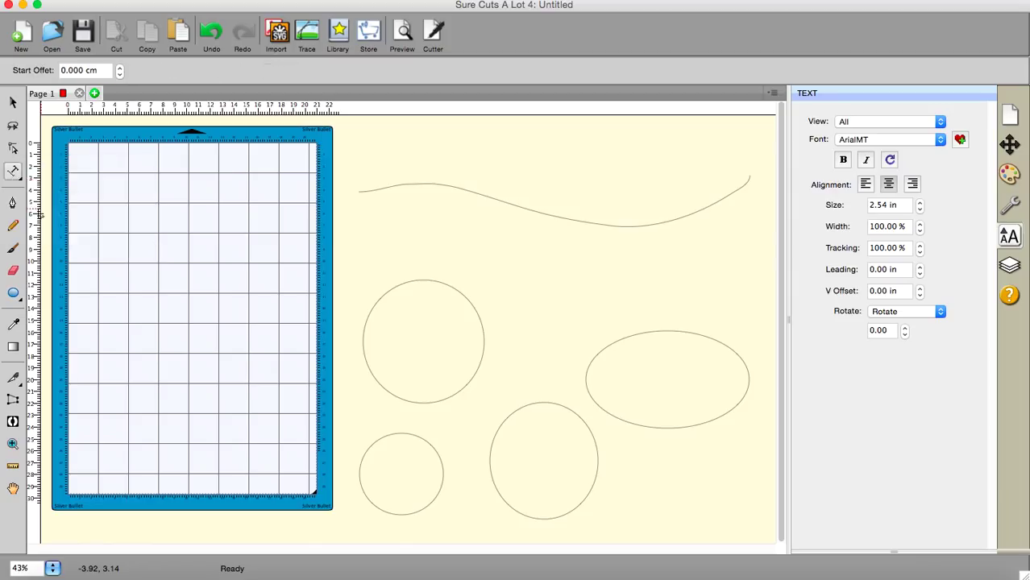
left_click(385, 189)
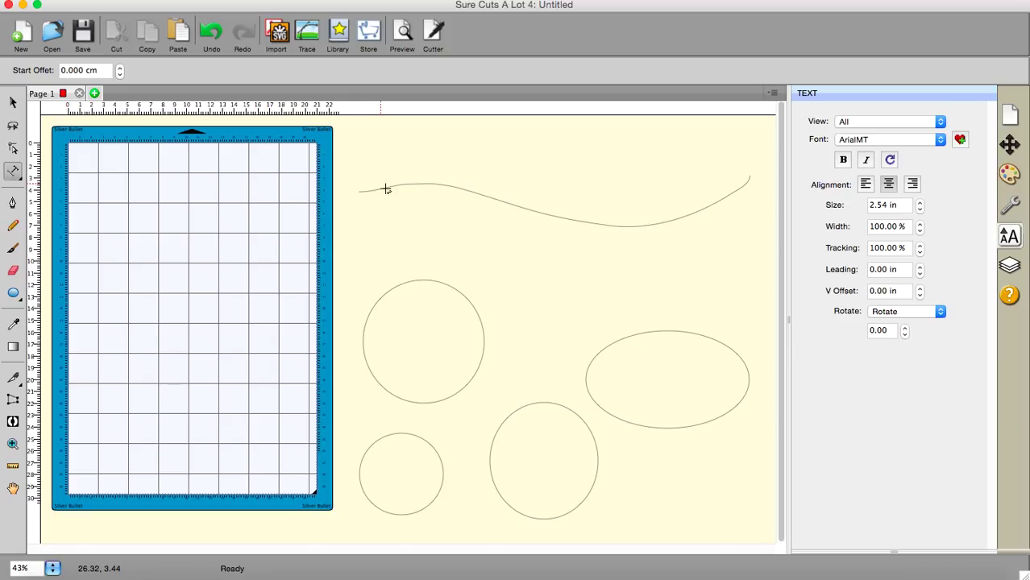
type("Hell")
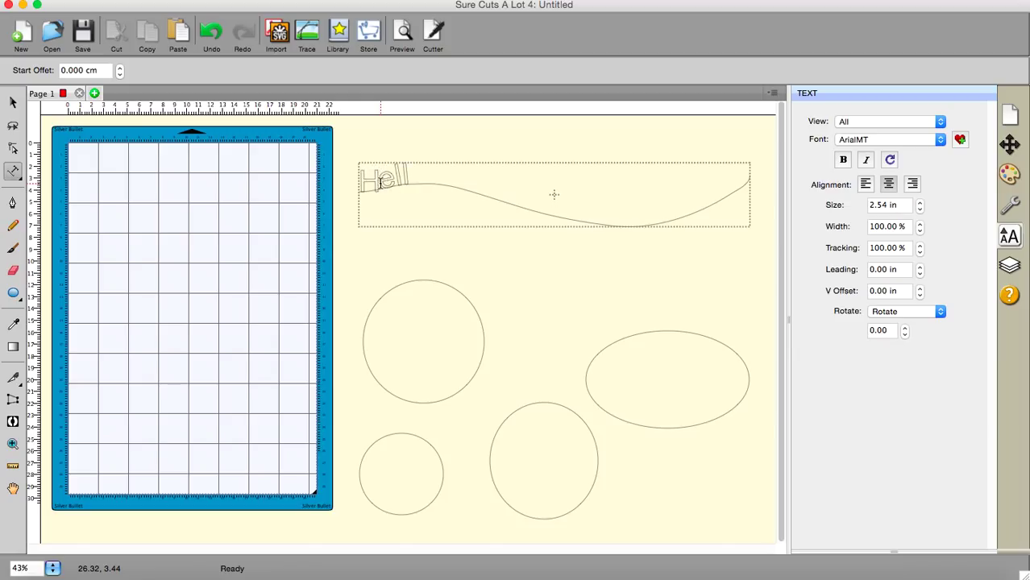
type("o it's nice")
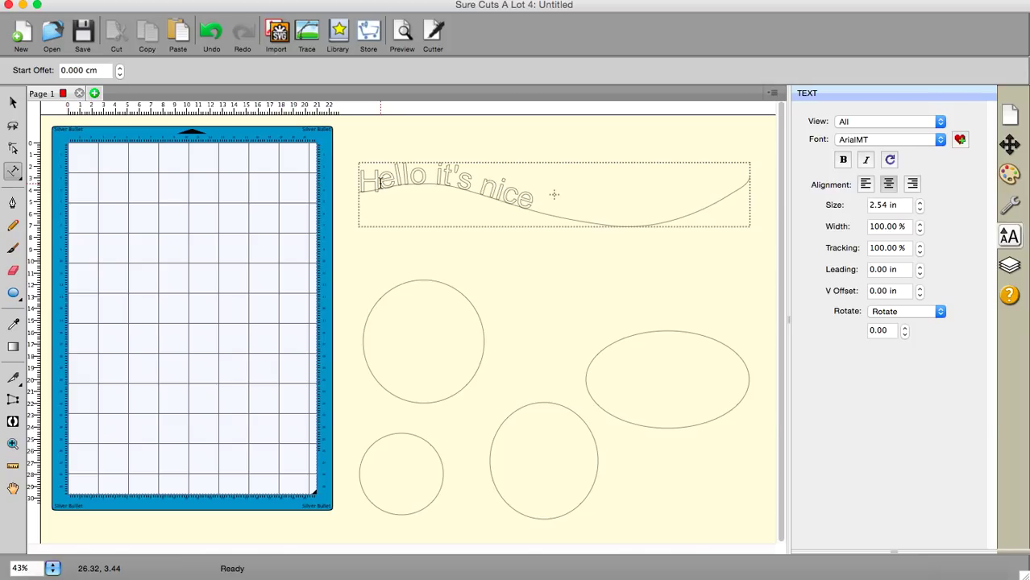
type(" to see")
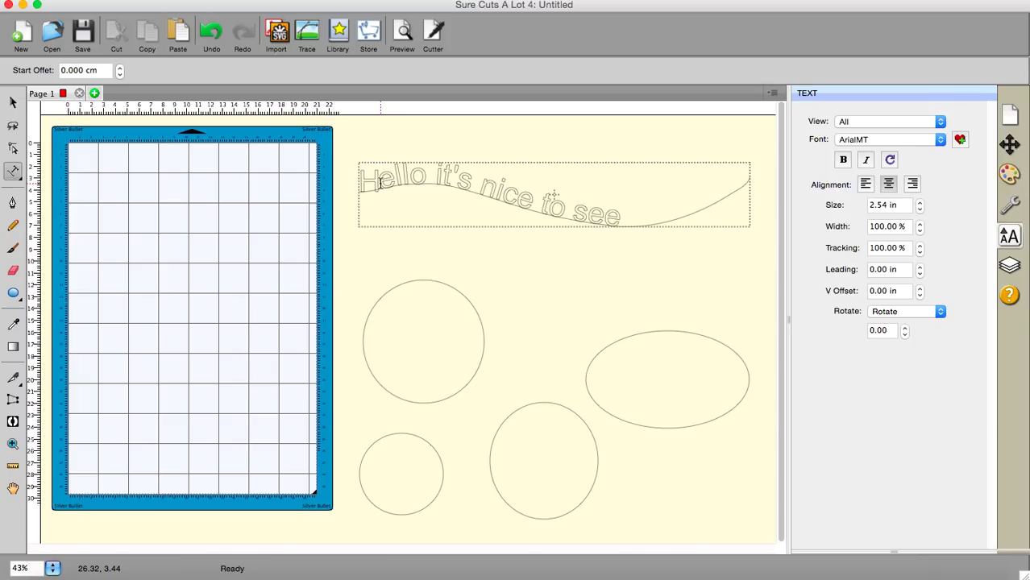
type(" you")
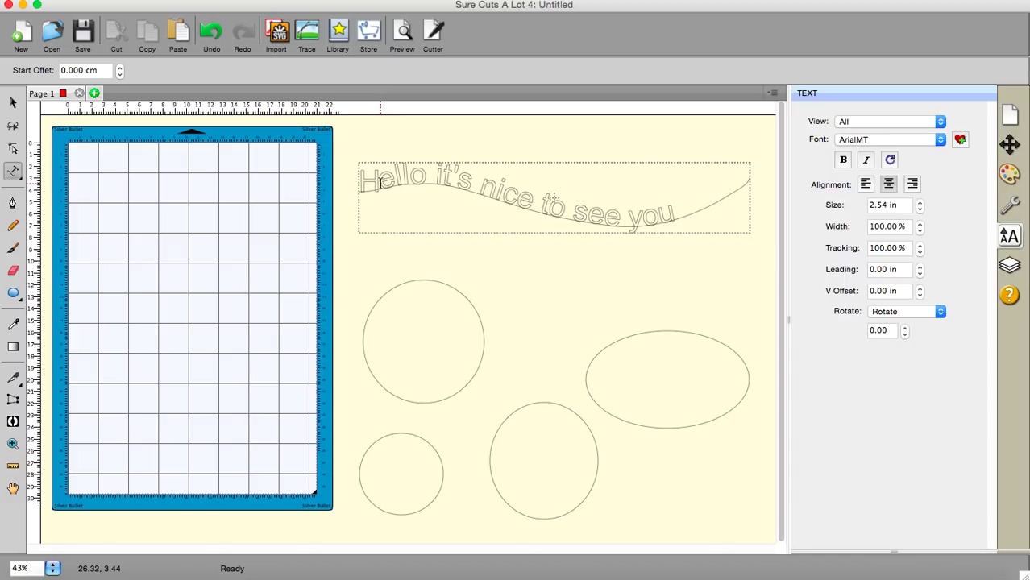
type("!")
- Type 'Hello nice to see you' on the path of the upper-left circle, starting at its left edge
left_click(12, 169)
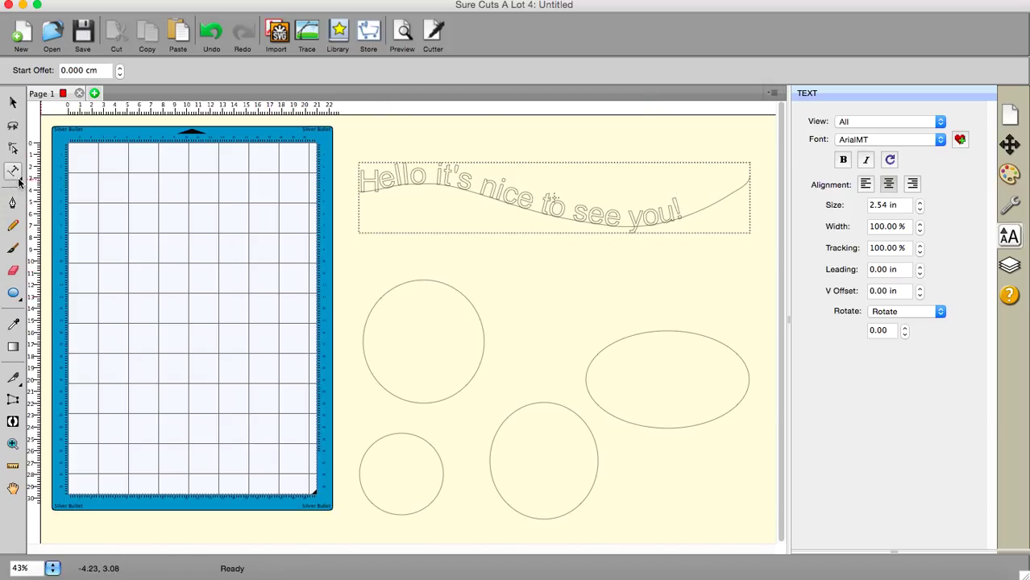
left_click_drag(19, 177, 22, 209)
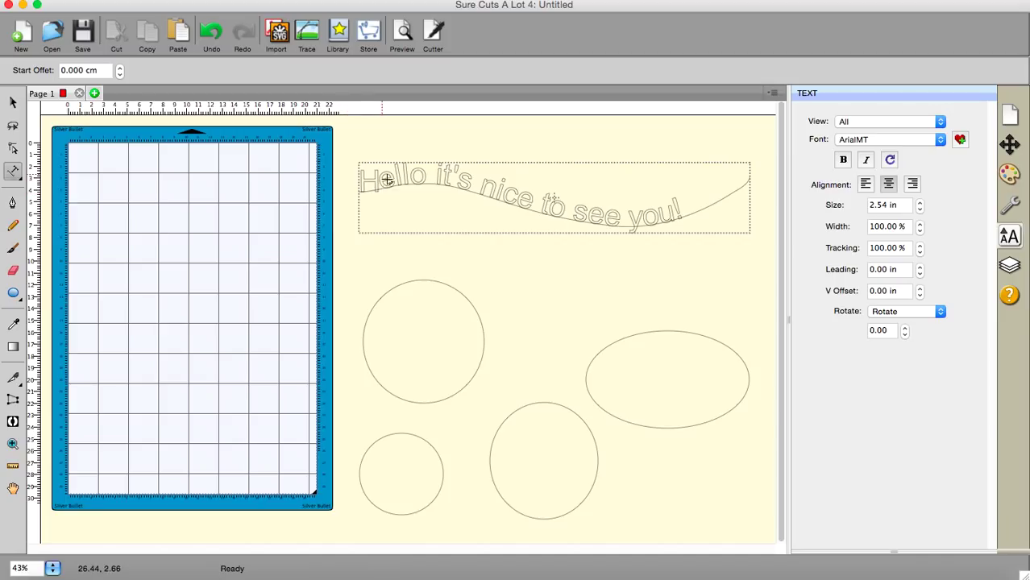
left_click(369, 311)
type("Hello")
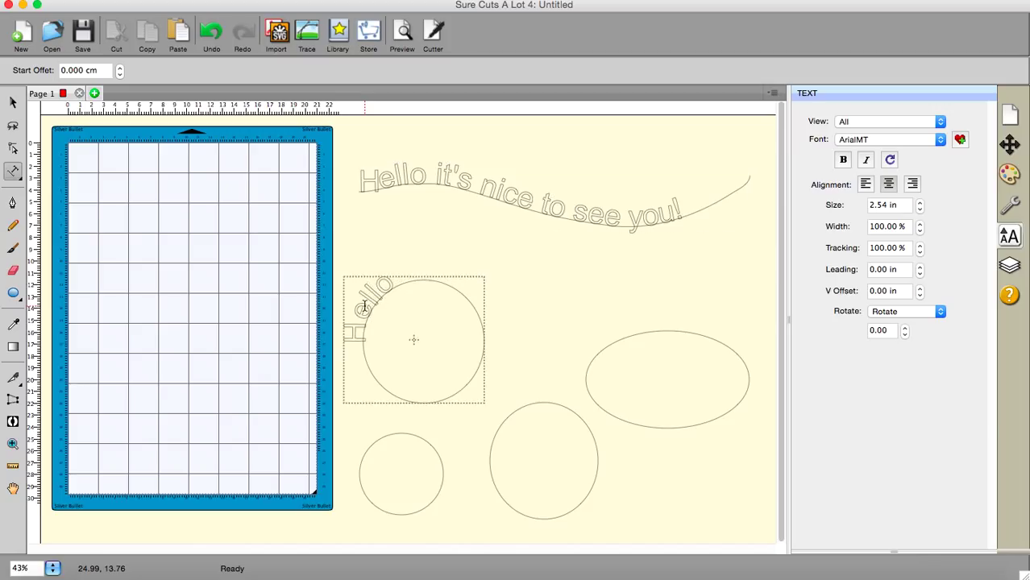
type(" nice")
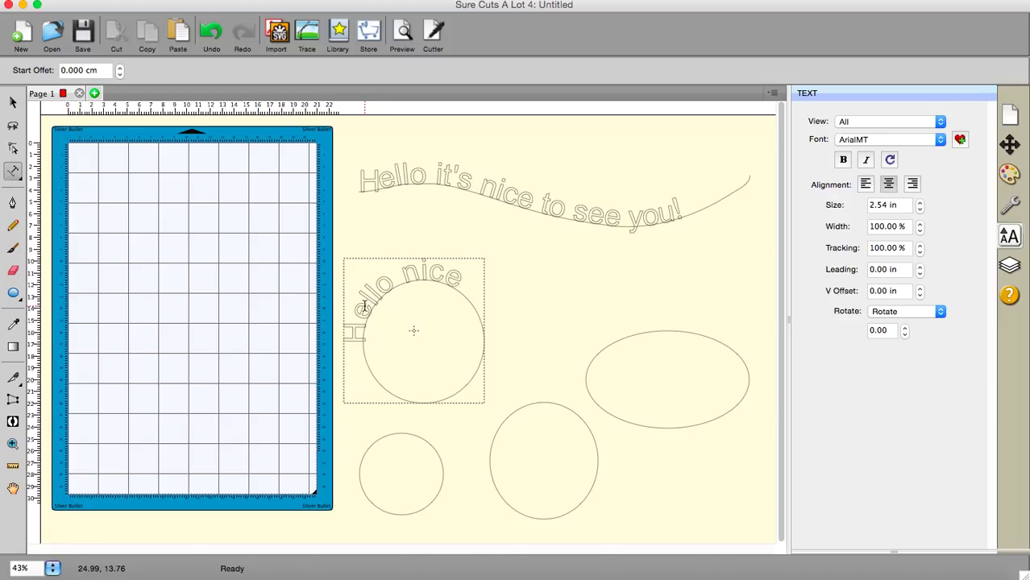
type(" to see")
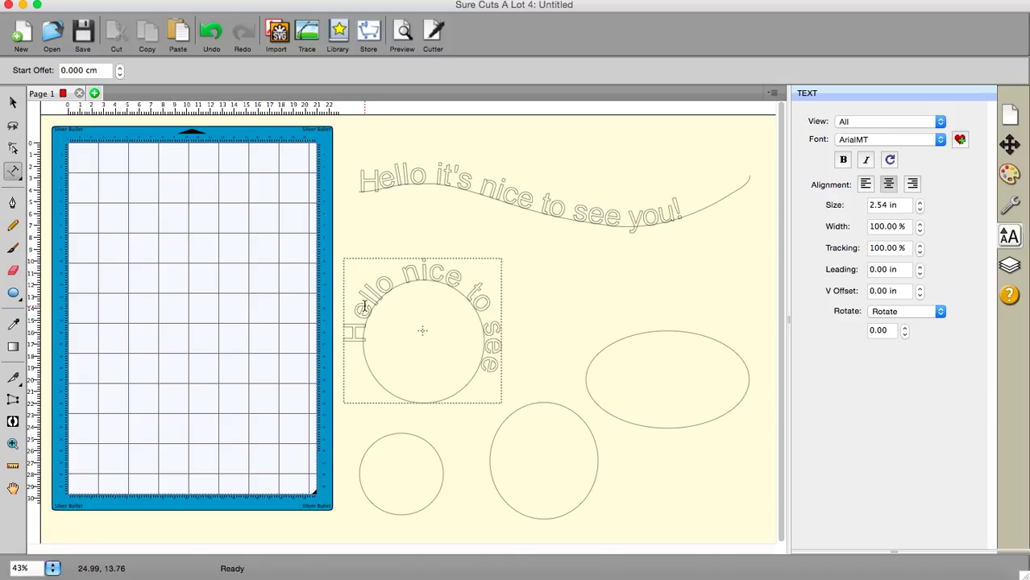
type(" you")
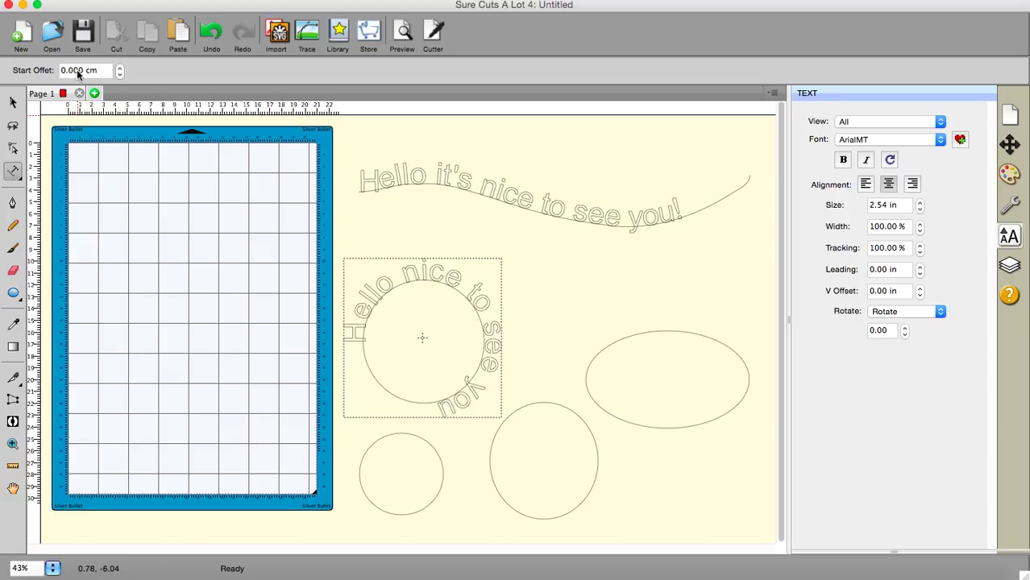
- Drag the circle greeting and wavy sentence onto the mat's upper-left, and raise the middle circle
left_click(13, 103)
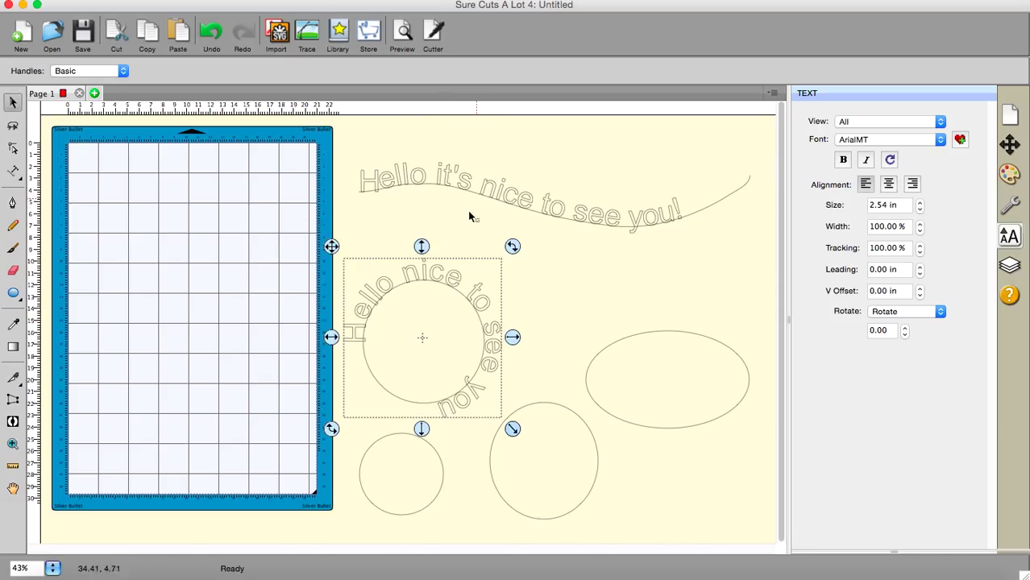
left_click_drag(455, 328, 180, 196)
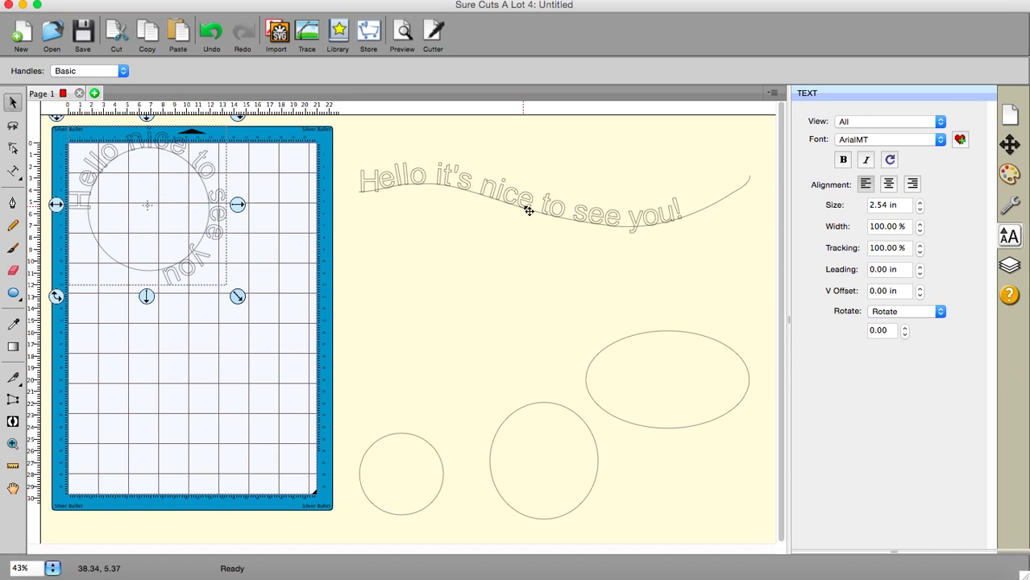
mouse_move(314, 142)
left_mouse_down()
mouse_move(414, 138)
mouse_move(792, 221)
mouse_move(777, 252)
left_mouse_up()
mouse_move(596, 216)
left_mouse_down()
mouse_move(437, 177)
mouse_move(265, 182)
left_mouse_up()
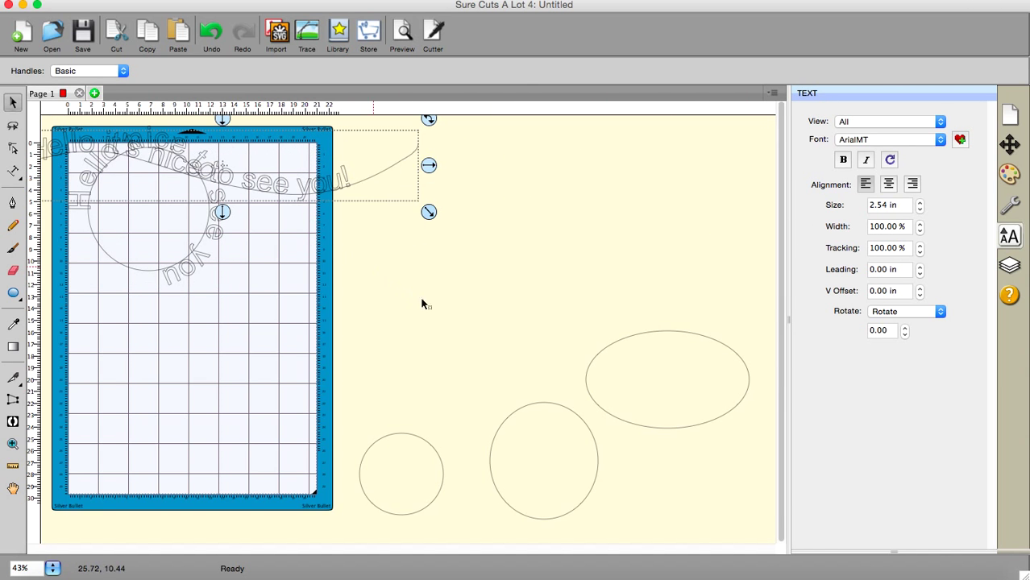
mouse_move(554, 488)
left_mouse_down()
mouse_move(504, 393)
mouse_move(491, 323)
left_mouse_up()
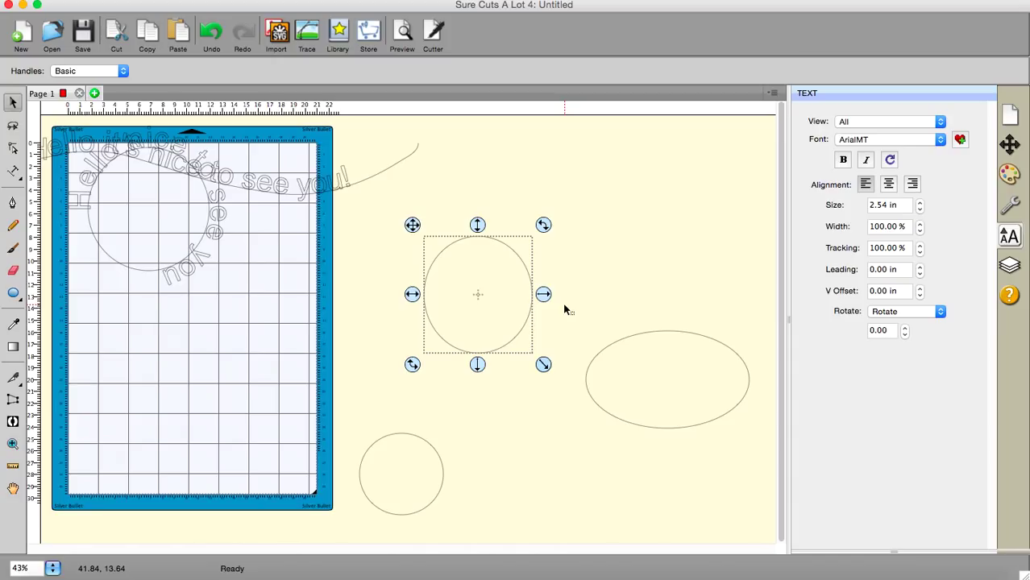
left_click(19, 182)
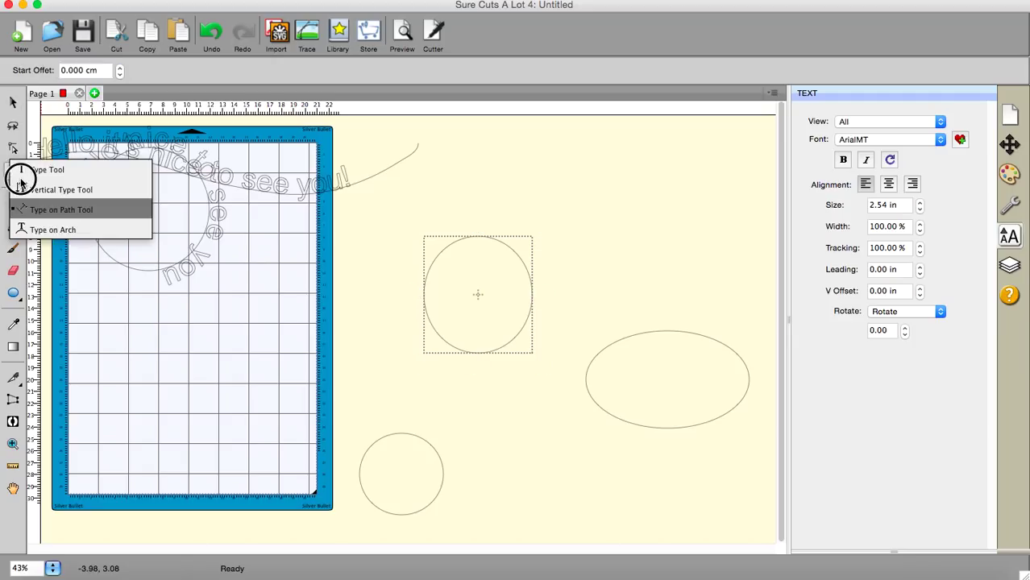
- Type 'Hello it is nice to see you' as arched text above the middle circle
left_click(37, 231)
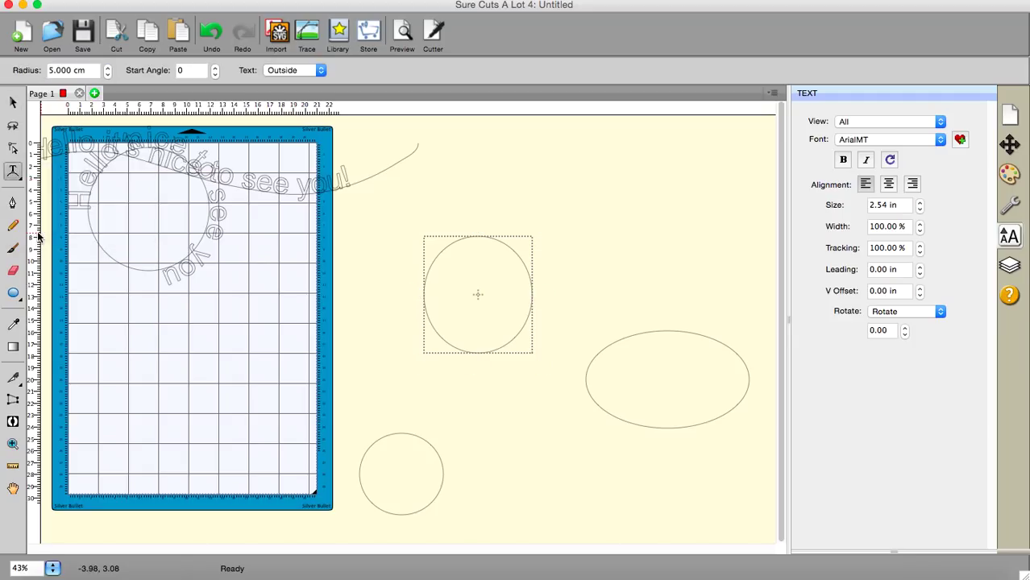
left_click(511, 298)
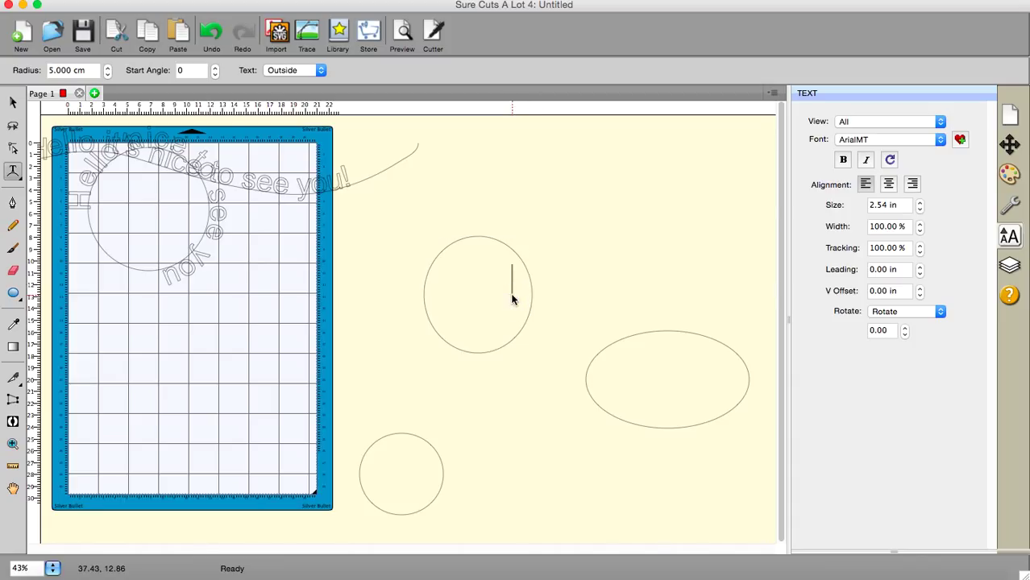
left_click(435, 254)
type("Hell")
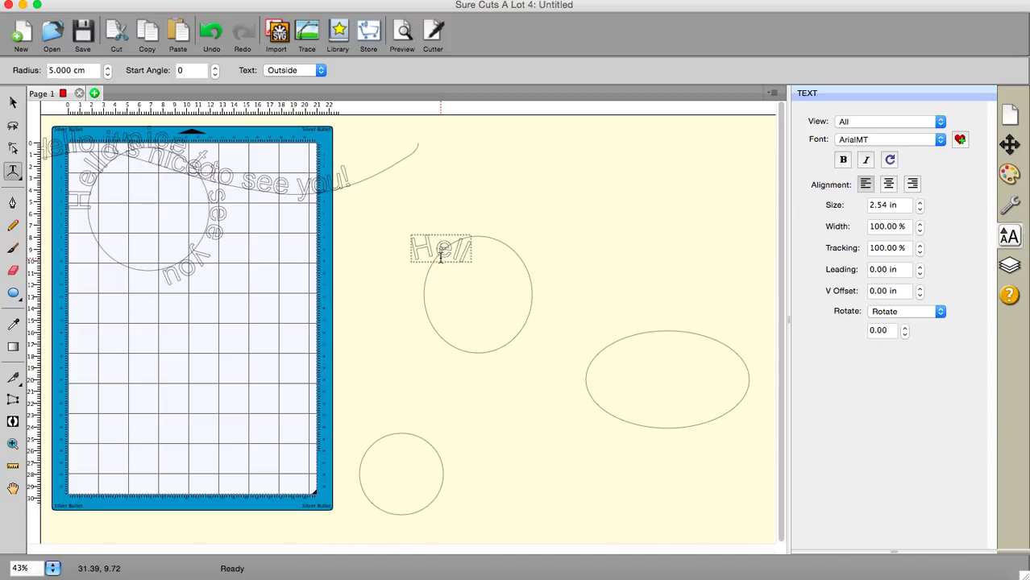
type("o")
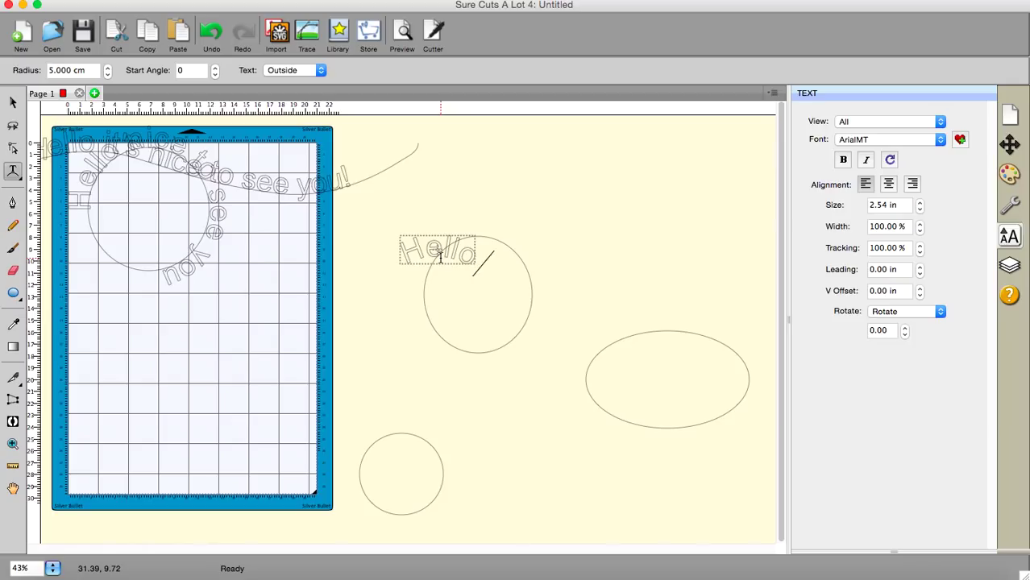
type(" it is ni")
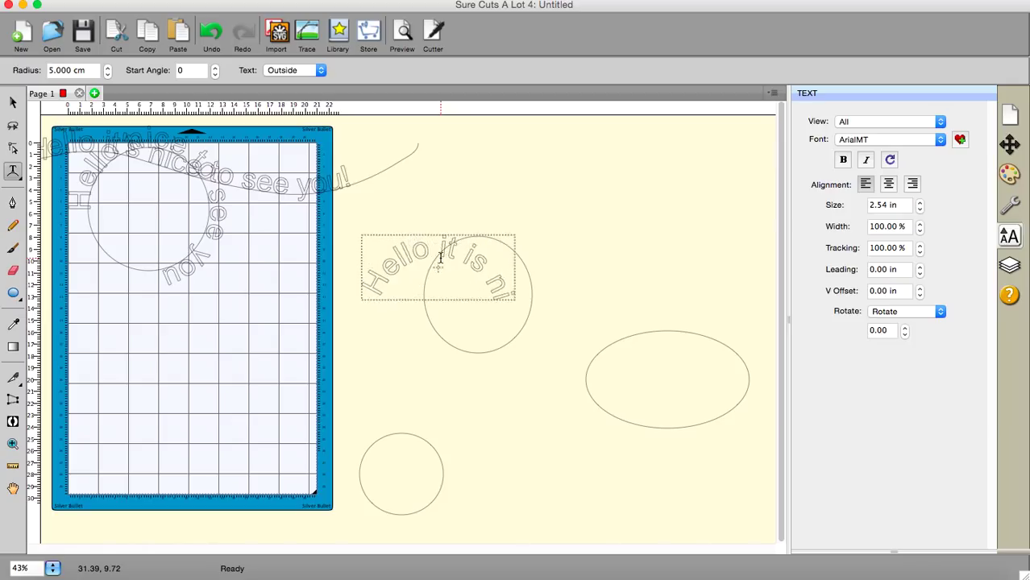
type("ce")
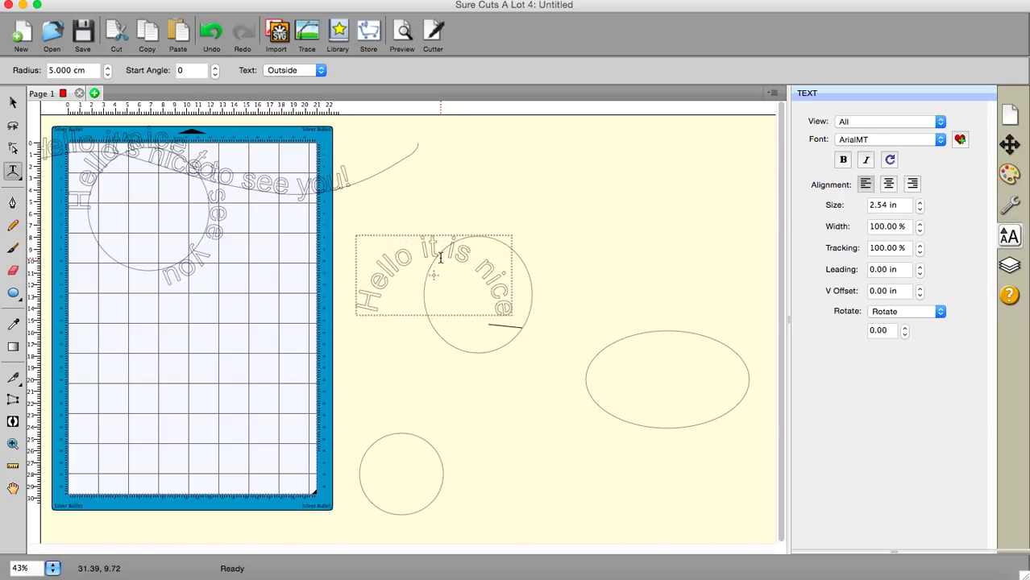
type(" the")
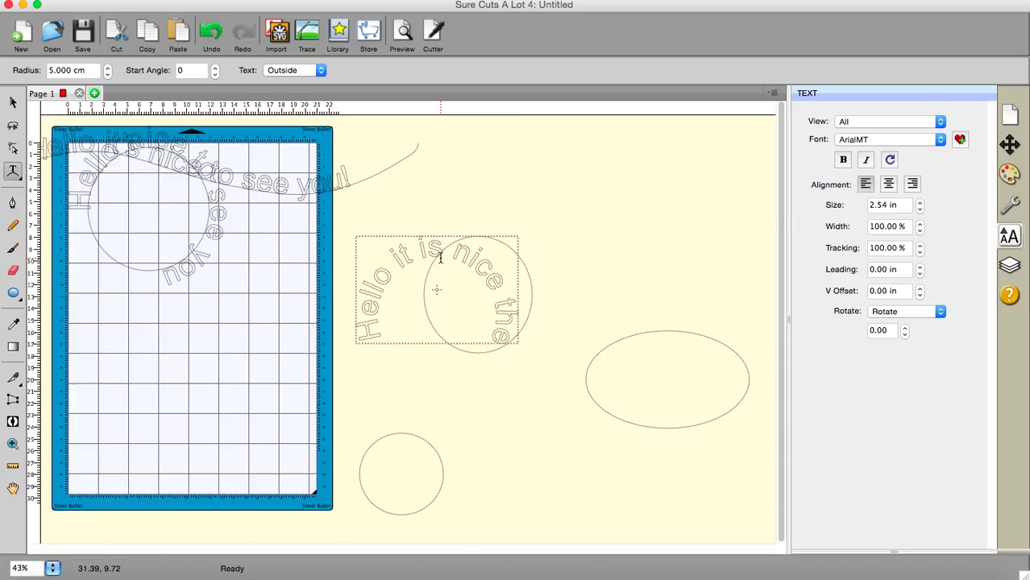
key("BackSpace")
key("BackSpace")
type("o see you")
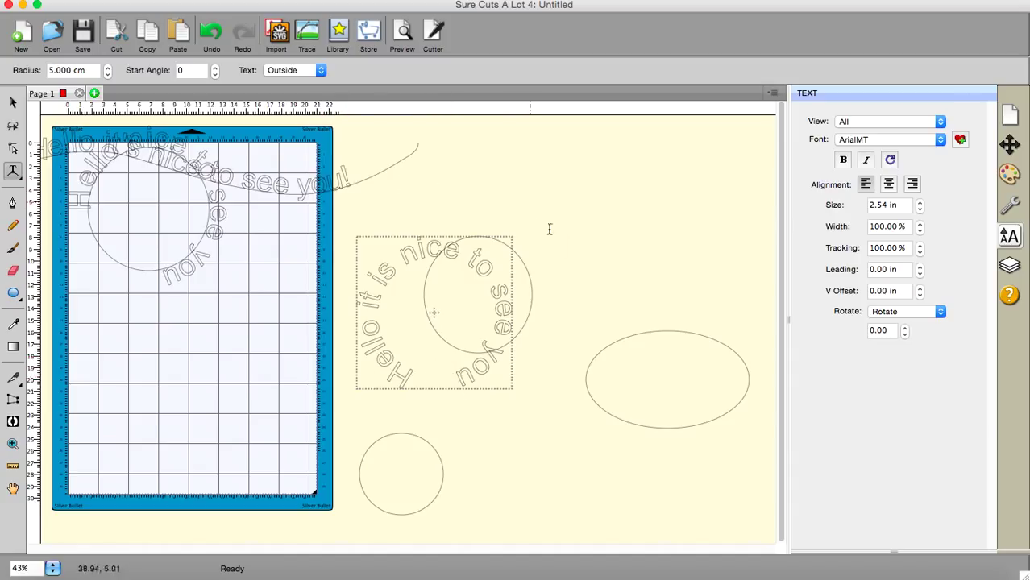
- Delete the curved greeting character by character, leaving the circle without text
key("BackSpace")
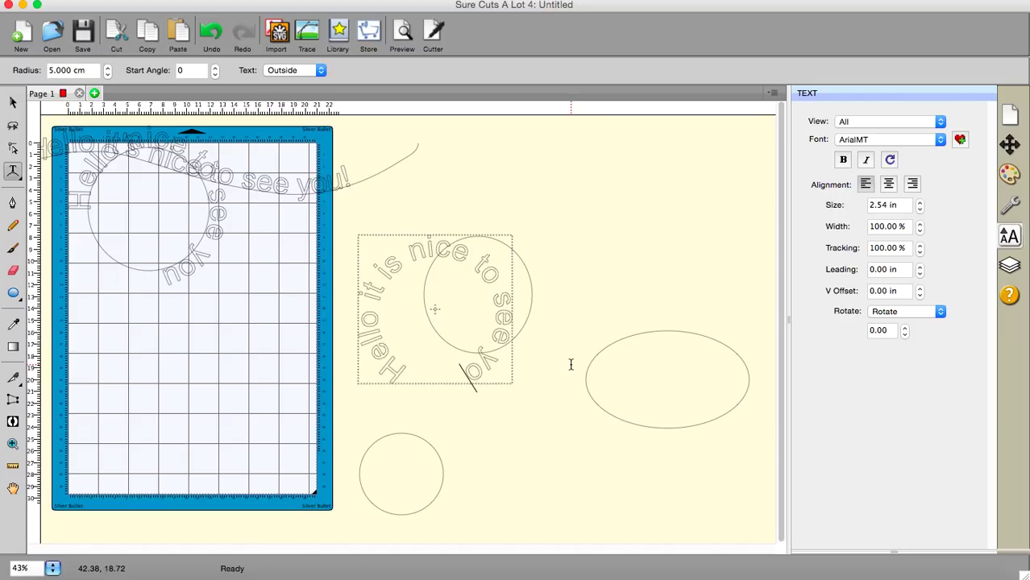
key("BackSpace")
key("BackSpace")
key("BackSpace")
key("BackSpace")
key("BackSpace")
key("BackSpace")
key("BackSpace")
key("BackSpace")
key("BackSpace")
key("BackSpace")
key("BackSpace")
key("BackSpace")
key("BackSpace")
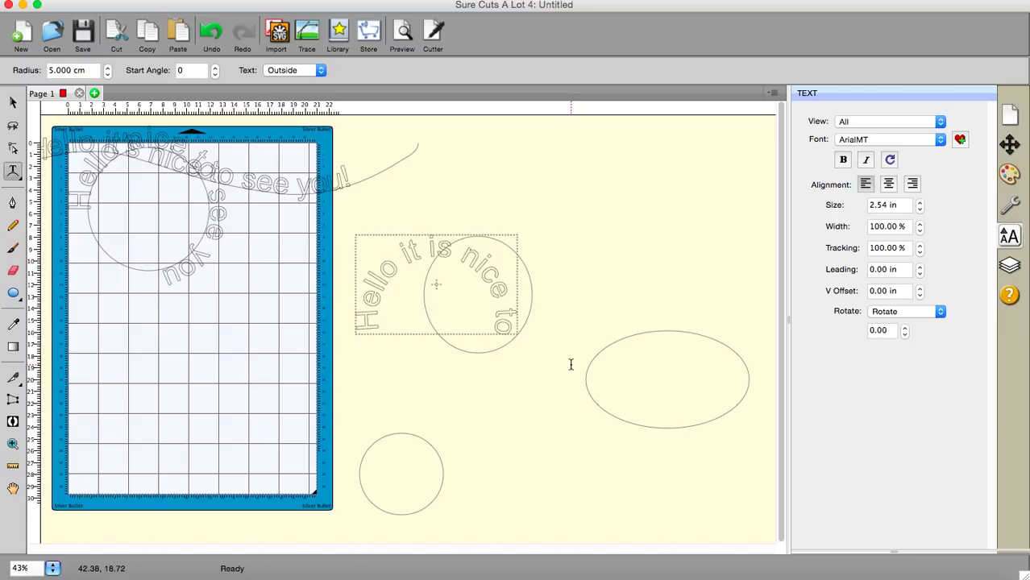
key("BackSpace")
key("BackSpace")
key("BackSpace")
key("BackSpace")
key("BackSpace")
key("BackSpace")
key("BackSpace")
key("BackSpace")
key("BackSpace")
key("BackSpace")
key("BackSpace")
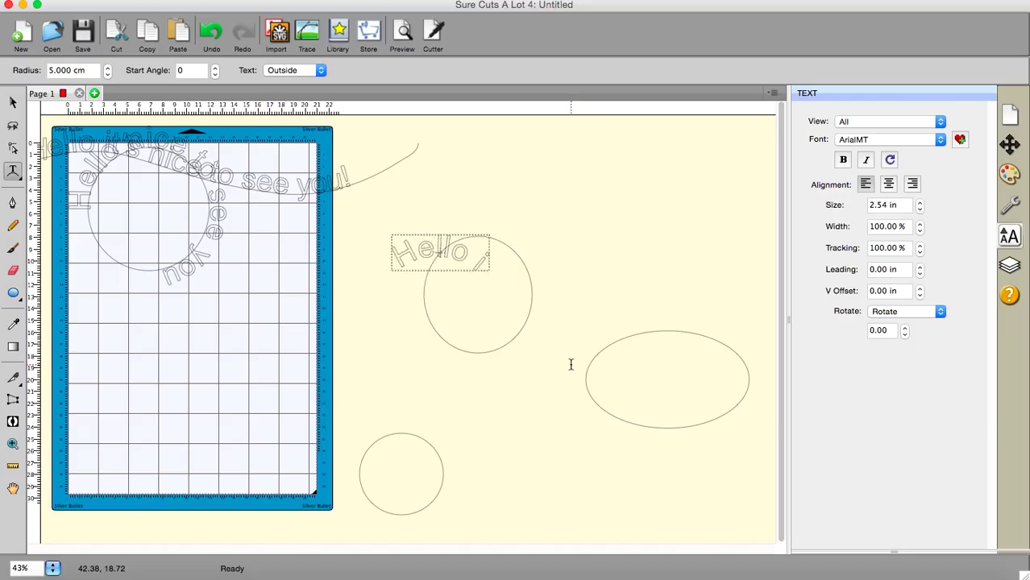
key("BackSpace")
key("BackSpace")
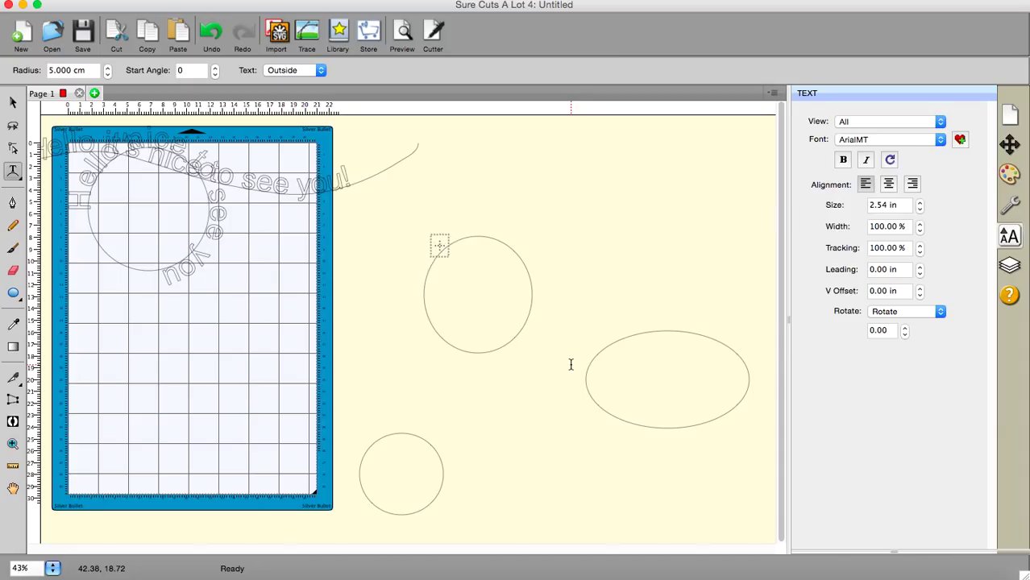
- Set text placement to Inside and type 'Hello it's nice to see you' around the circle
left_click(315, 70)
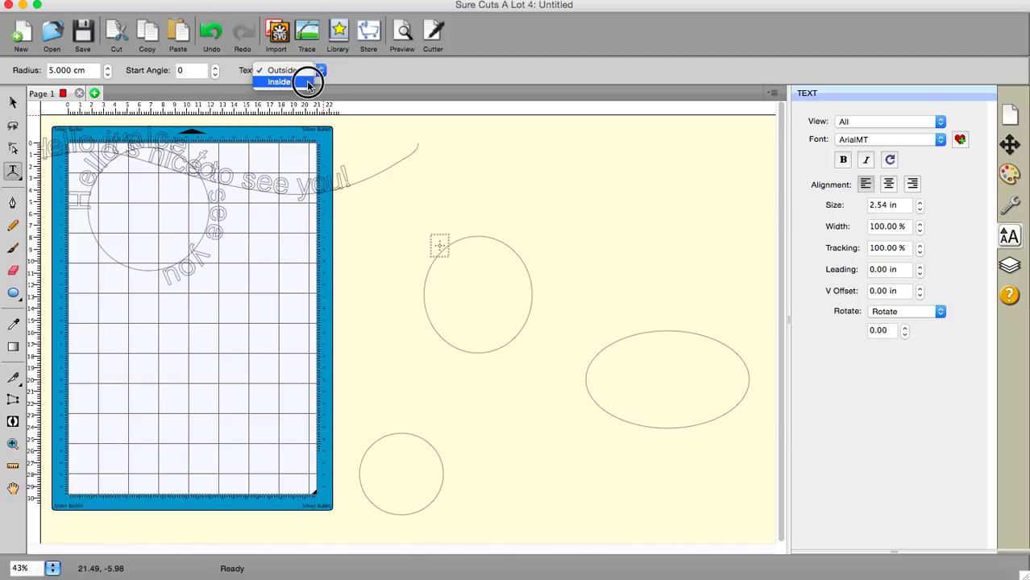
left_click(306, 81)
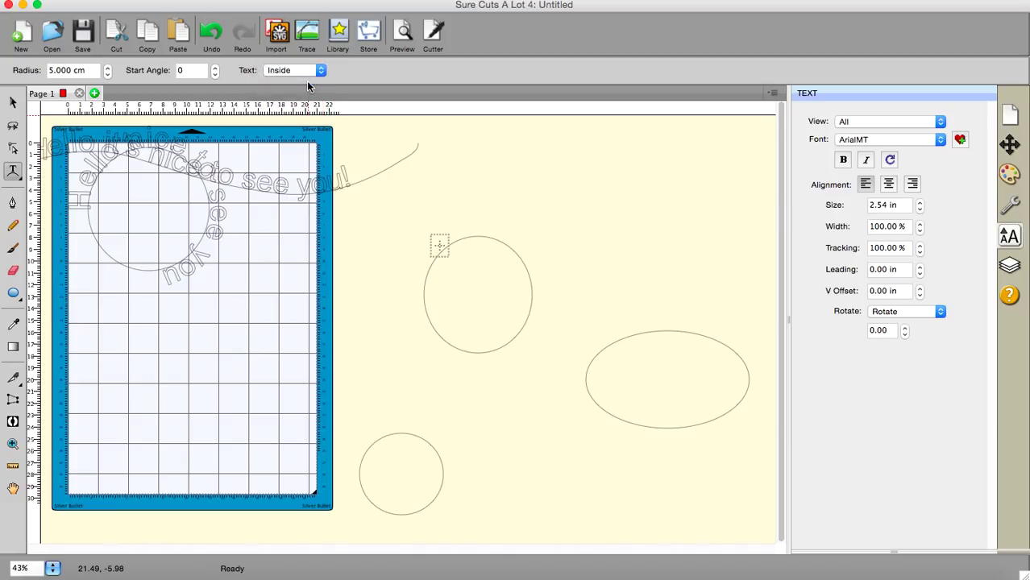
type("Hello")
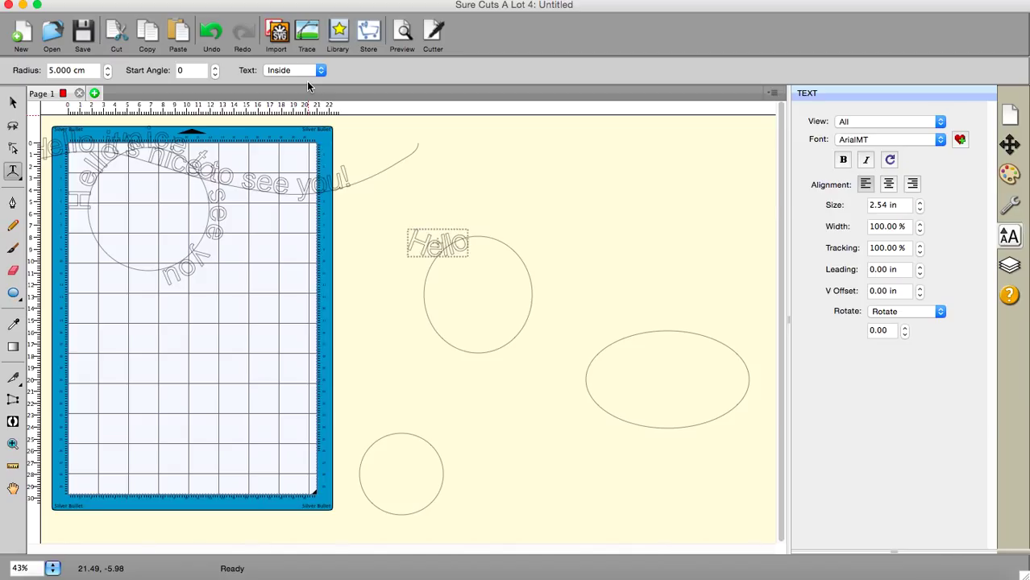
type(" it's")
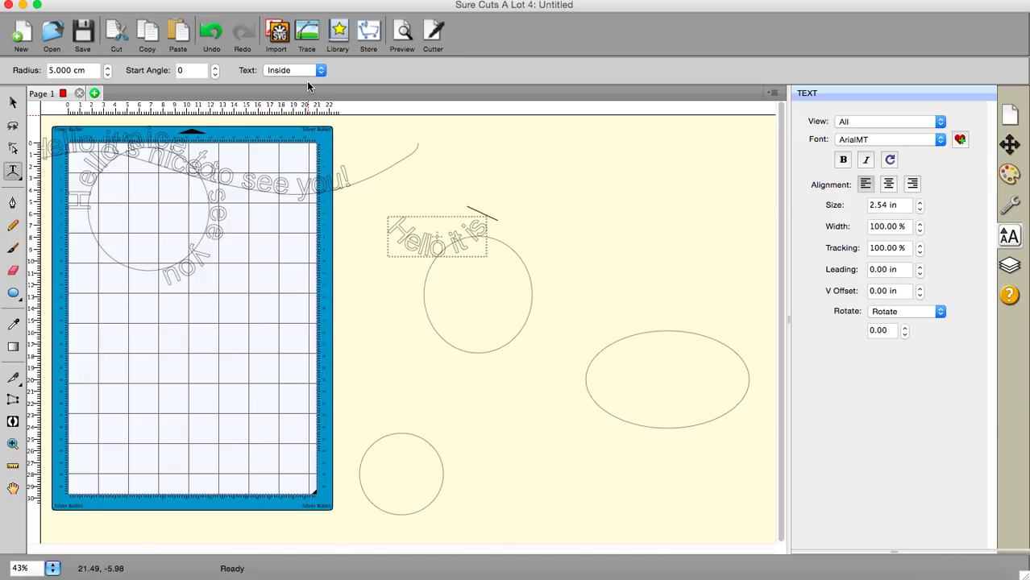
type(" nice to")
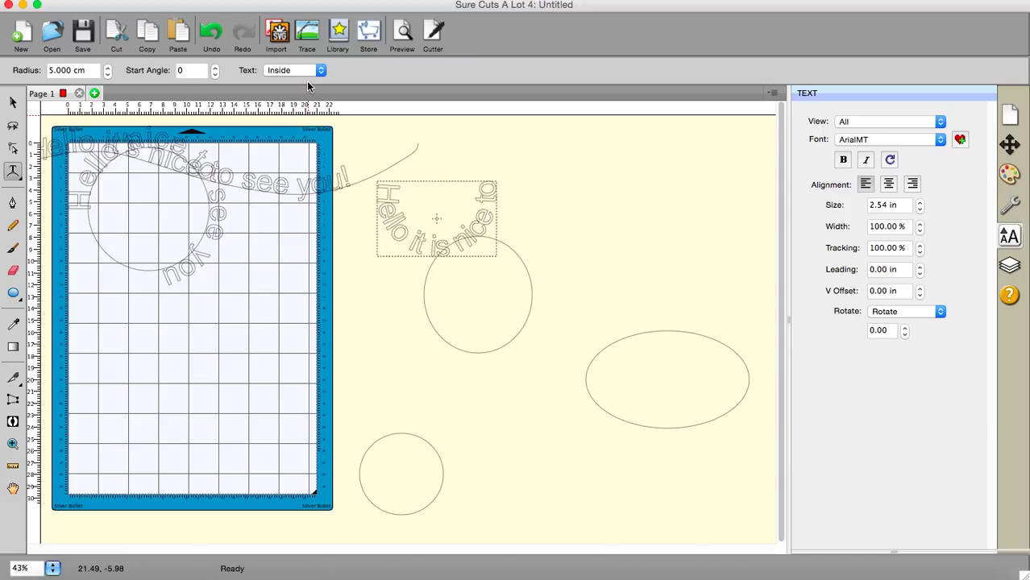
type(" see you")
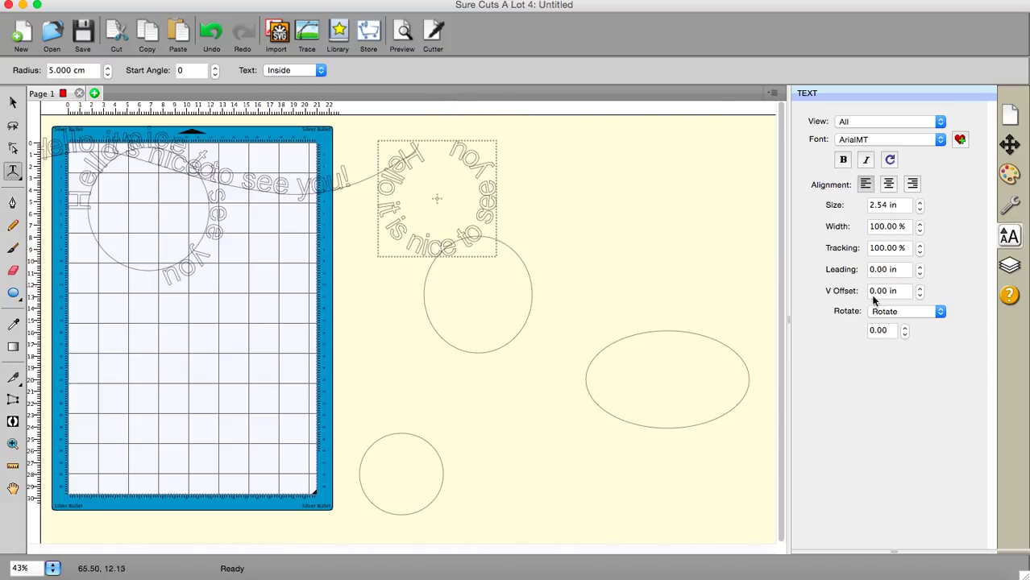
- Lower the greeting's V Offset to -1.70 in and rotate it to ring the circle
left_click(919, 294)
left_click(13, 103)
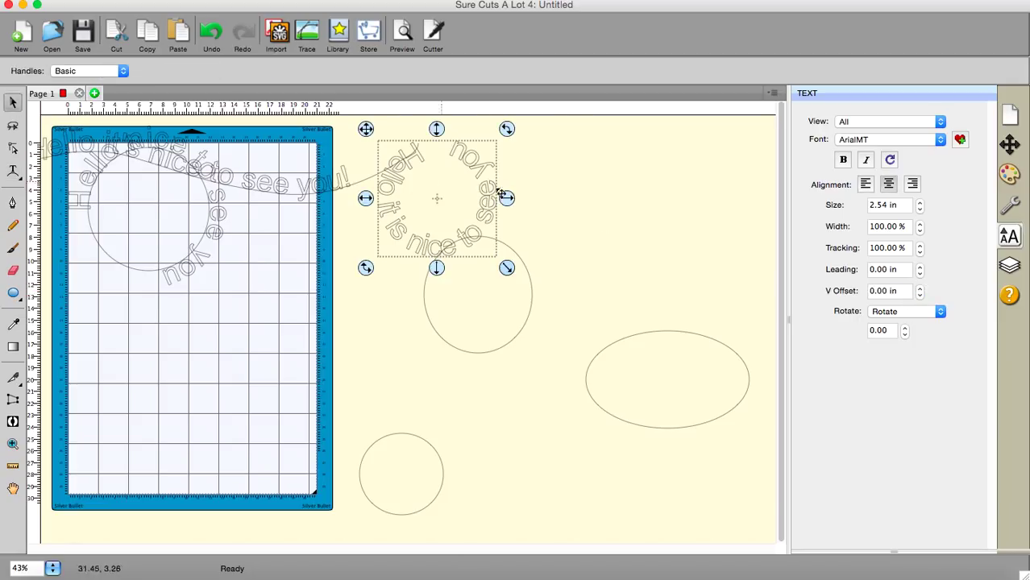
left_click(919, 295)
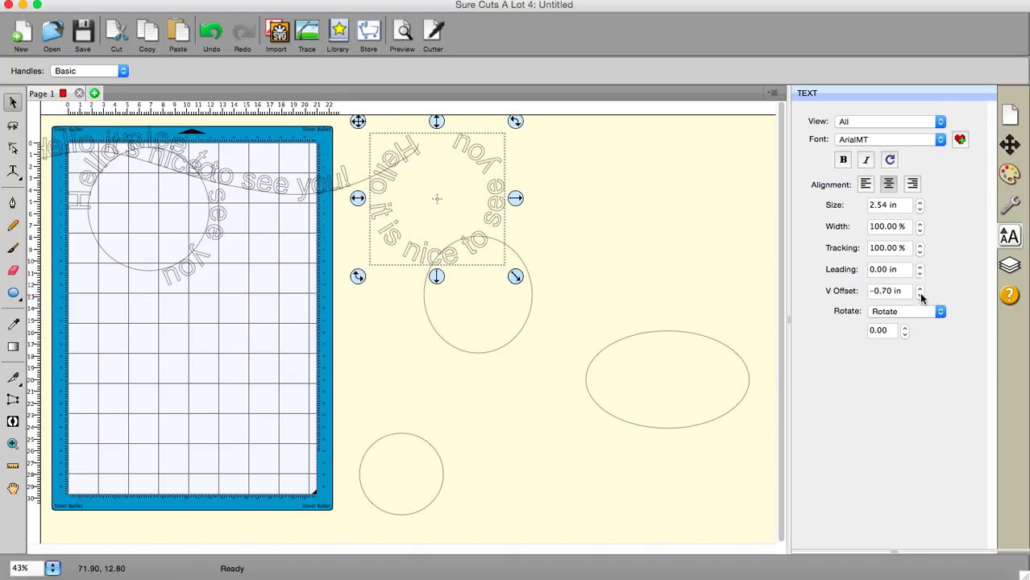
left_click(920, 296)
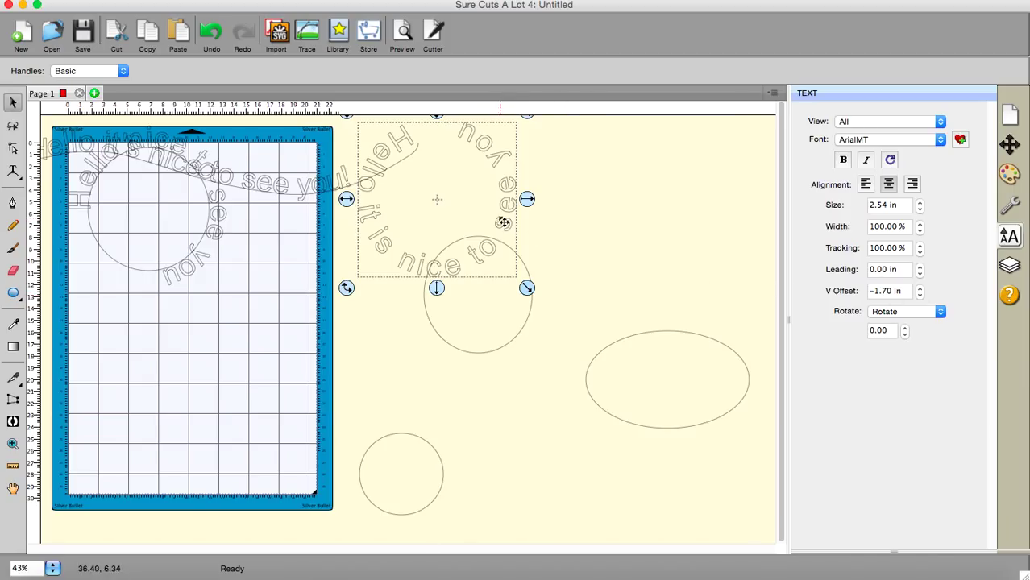
left_click_drag(490, 215, 531, 306)
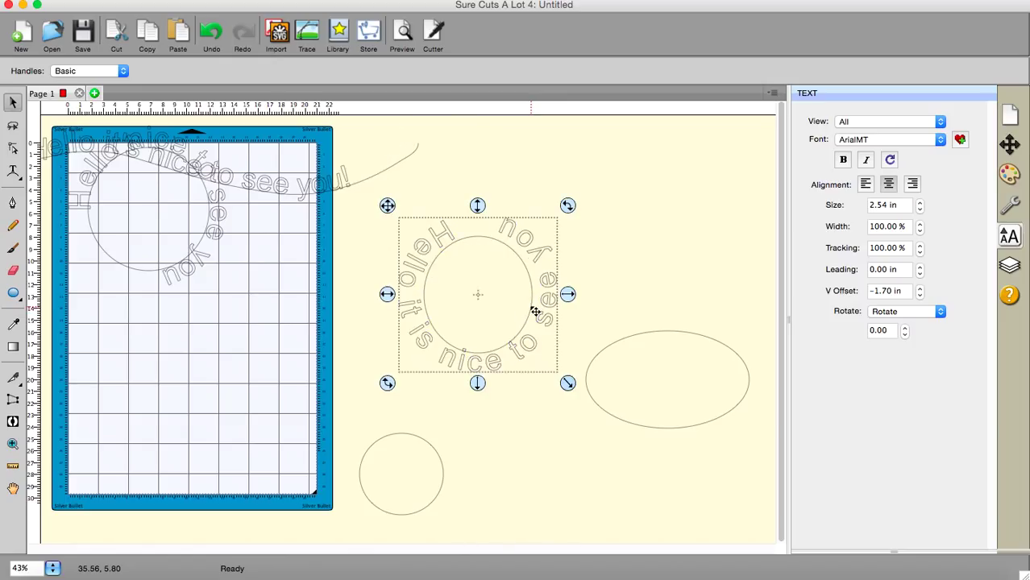
- Select the circular greeting and move it onto the cutting mat
left_click(619, 284)
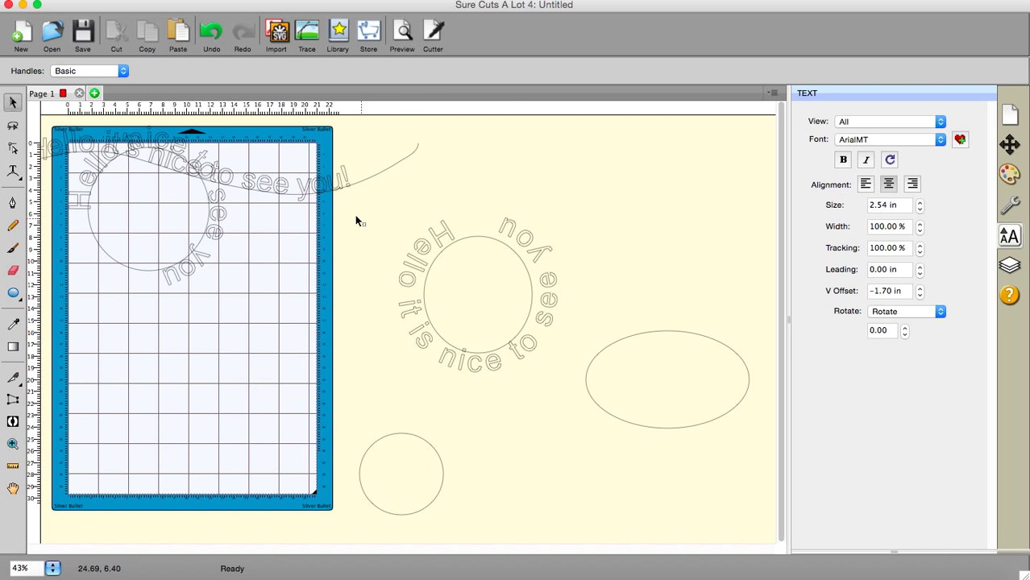
left_click_drag(353, 208, 600, 421)
left_click_drag(512, 347, 206, 351)
- Move the small circle onto the mat and type curved 'hello' above the ellipse
left_click_drag(360, 473, 88, 413)
left_click(553, 341)
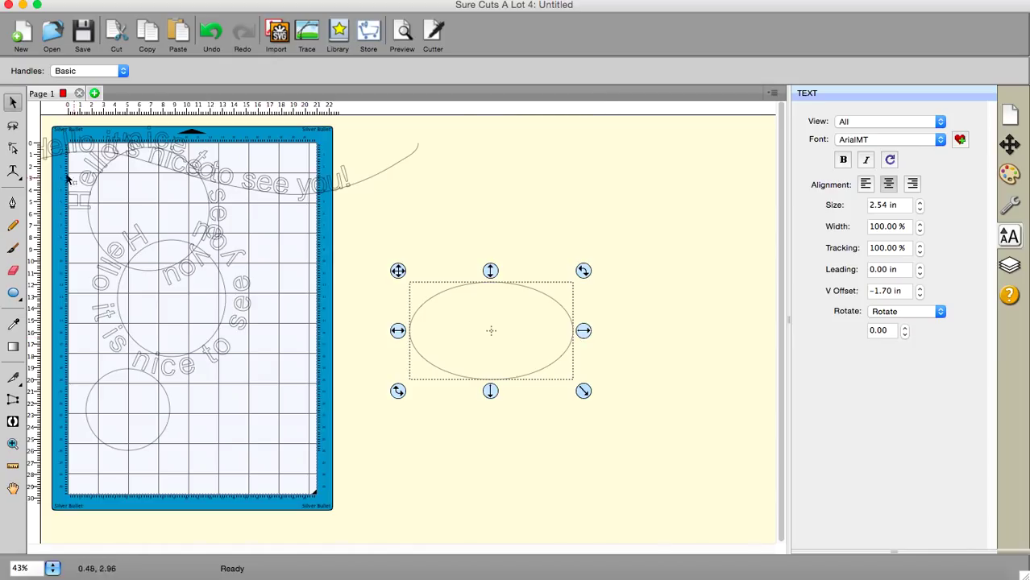
left_click(14, 173)
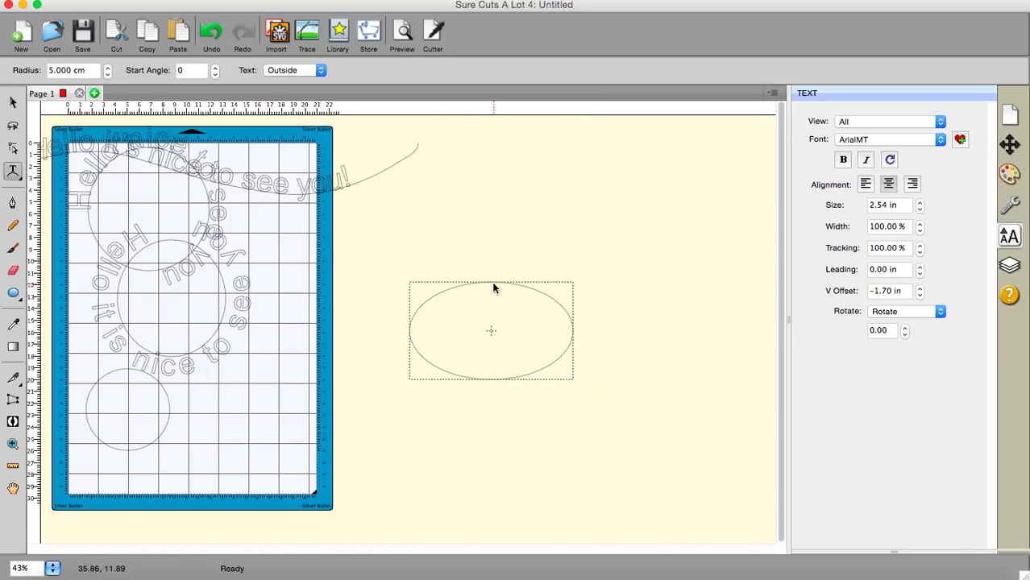
left_click(462, 252)
type("he")
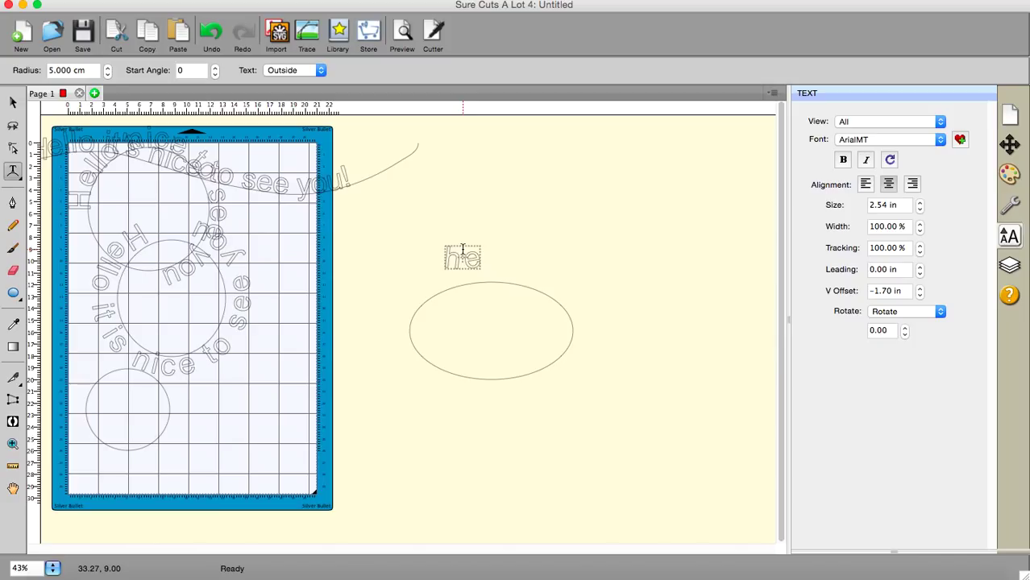
type("llo")
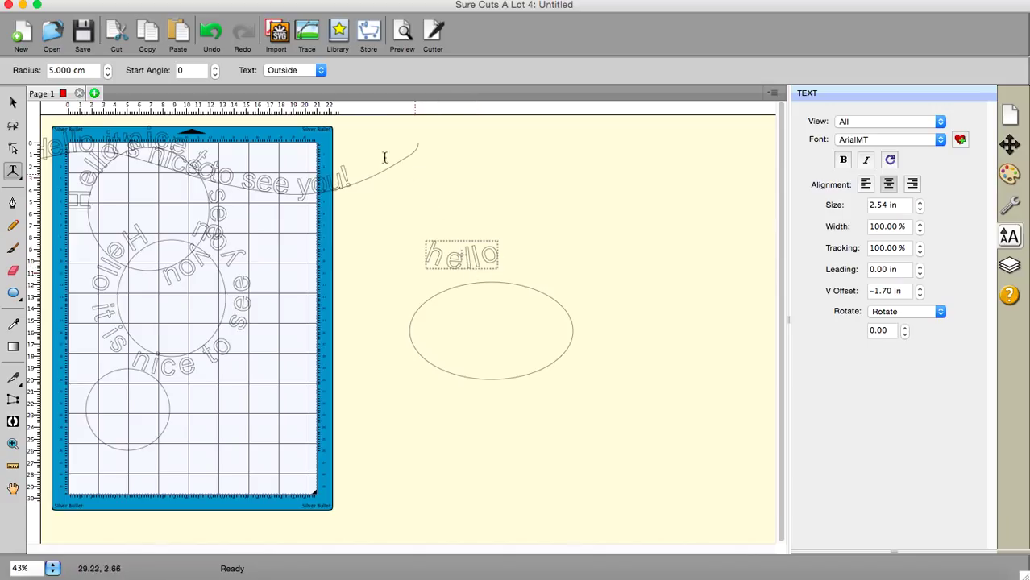
left_click(477, 257)
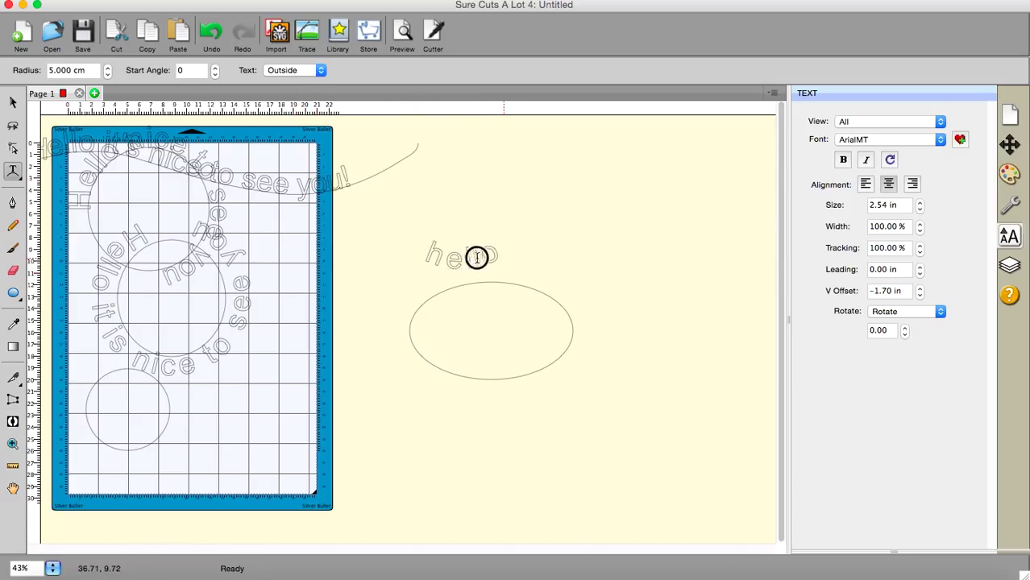
left_click_drag(496, 259, 459, 260)
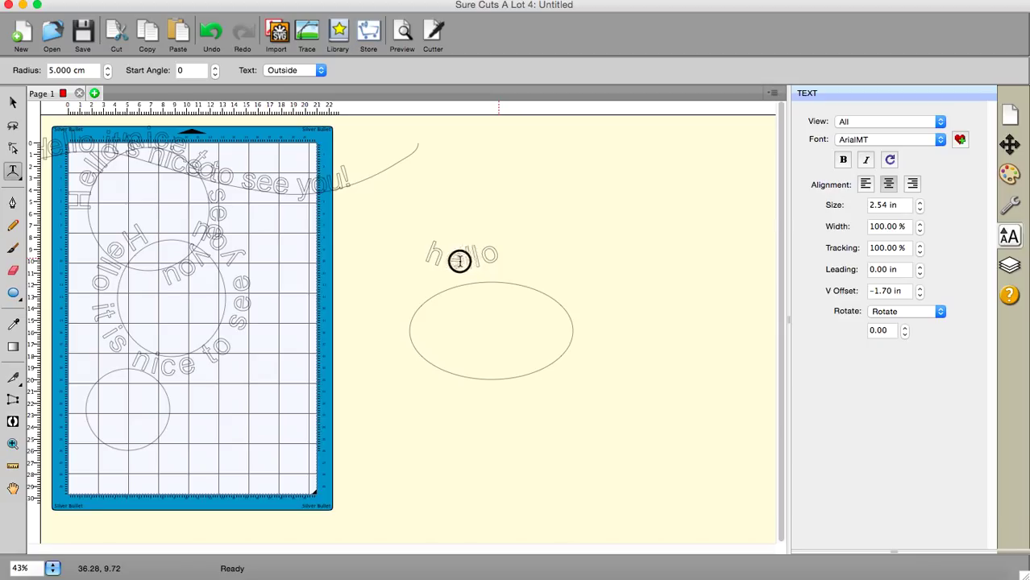
- Set the 'hello' text to run Outside the curve
left_click(11, 103)
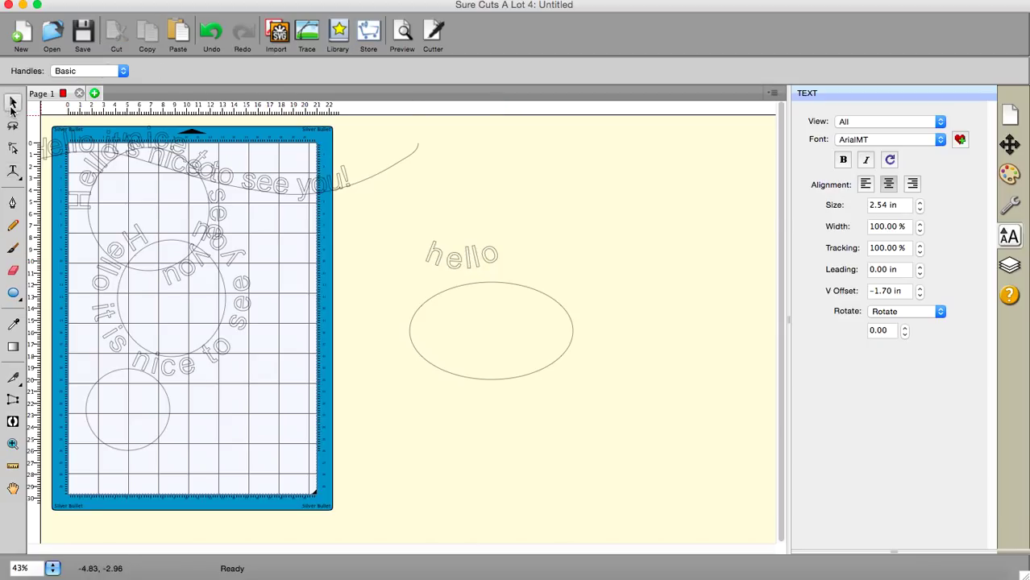
left_click(453, 259)
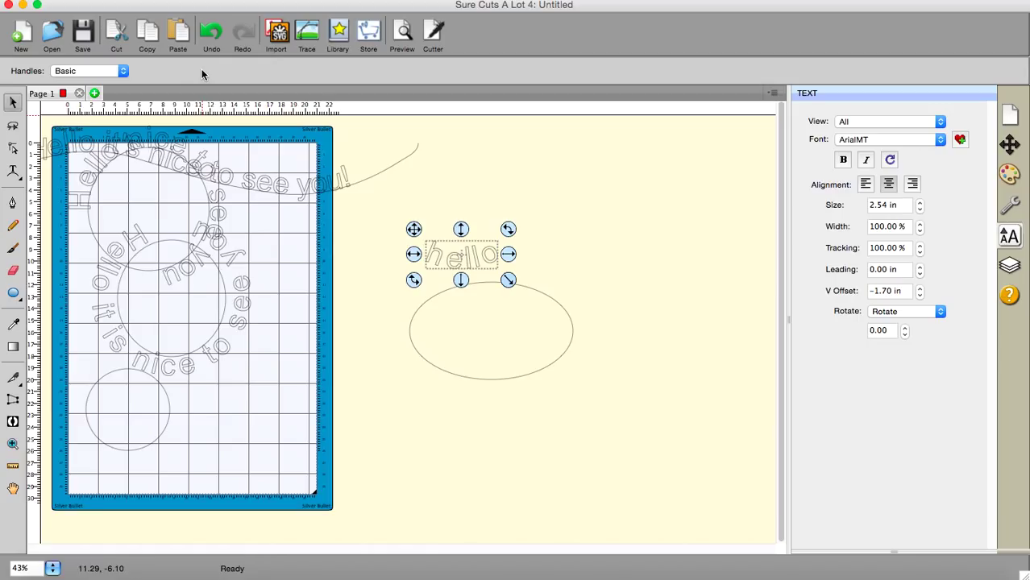
left_click(12, 173)
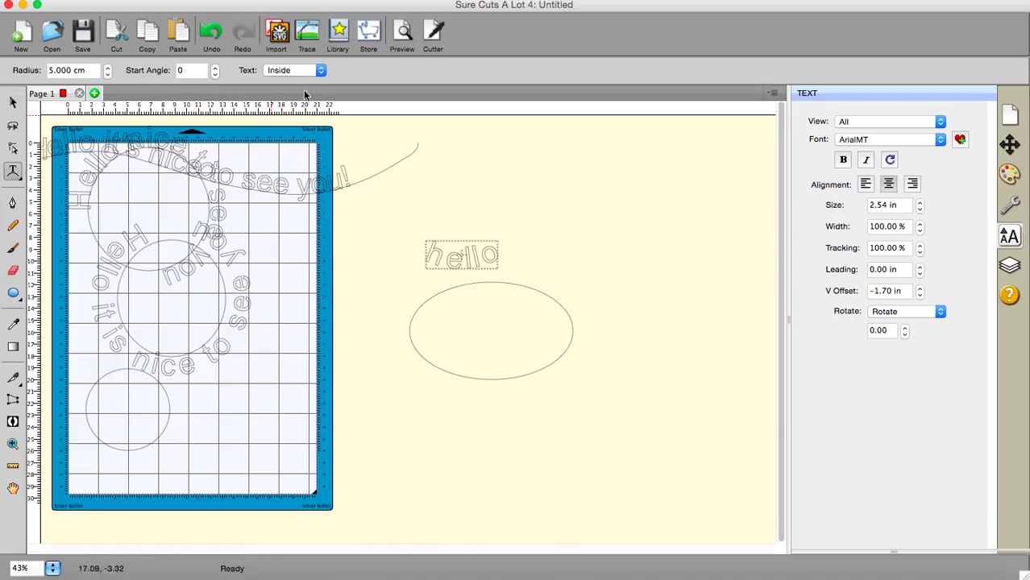
left_click(319, 72)
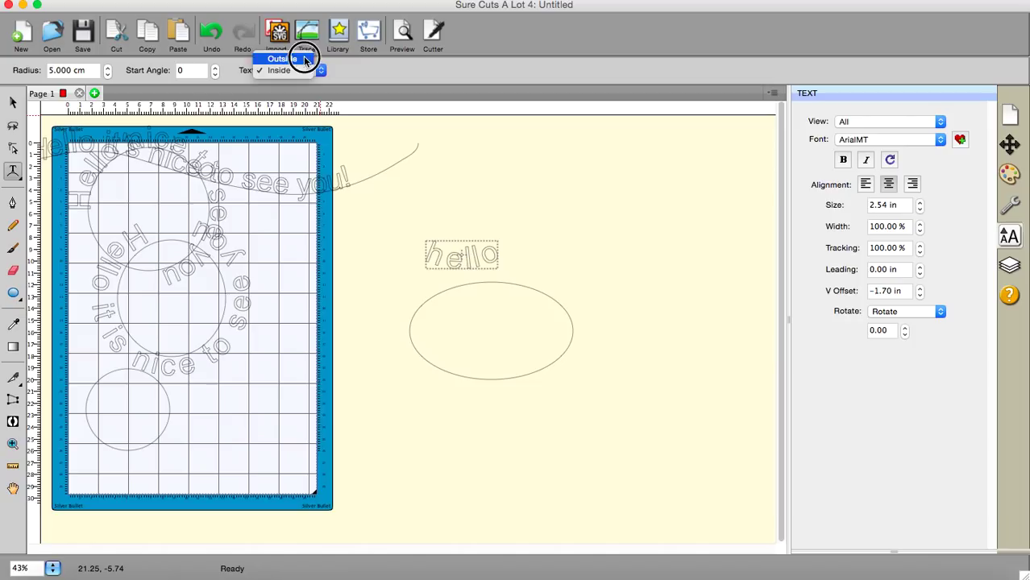
left_click(299, 60)
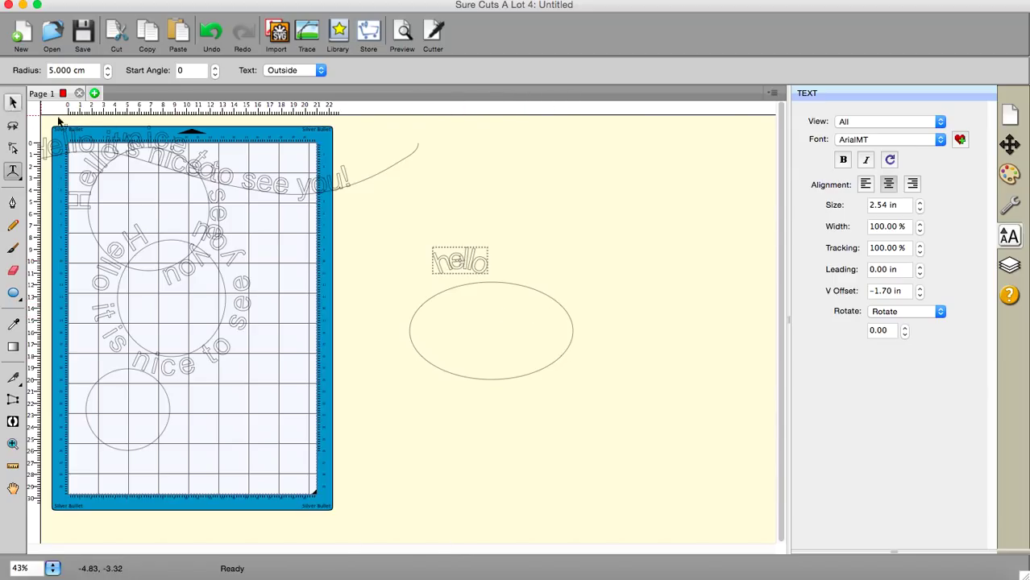
- Move the curved 'hello' text onto the cutting mat
left_click(12, 102)
left_click_drag(455, 259, 187, 245)
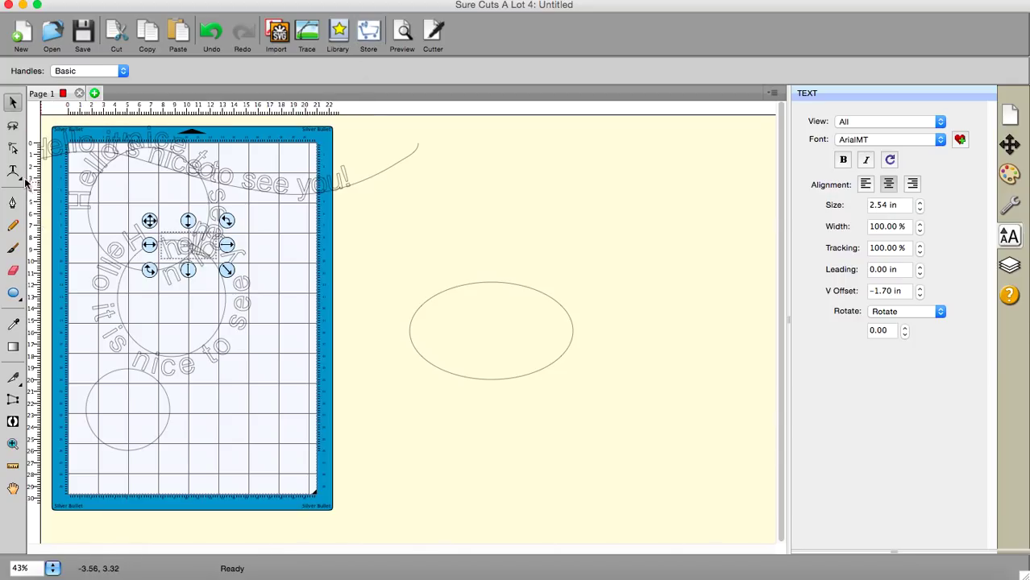
left_click_drag(13, 172, 30, 171)
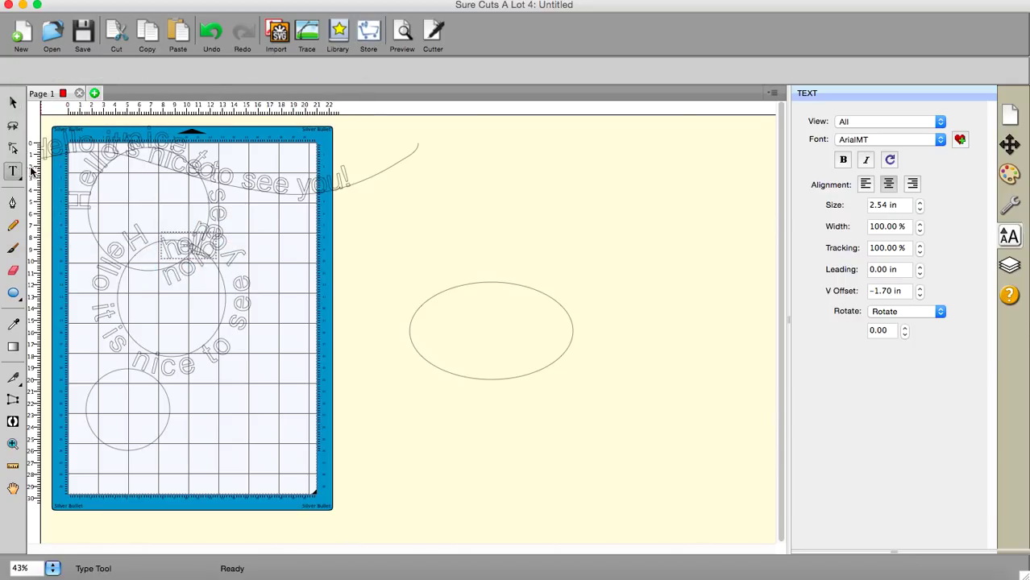
- Type 'Hello my viewers!' as straight text above the oval
left_click(453, 235)
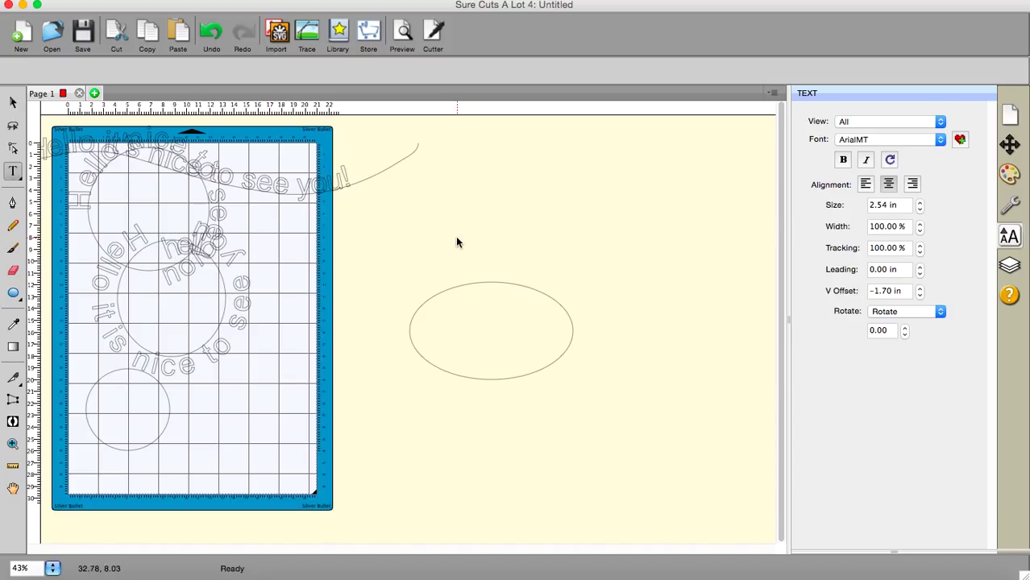
type("Hello m")
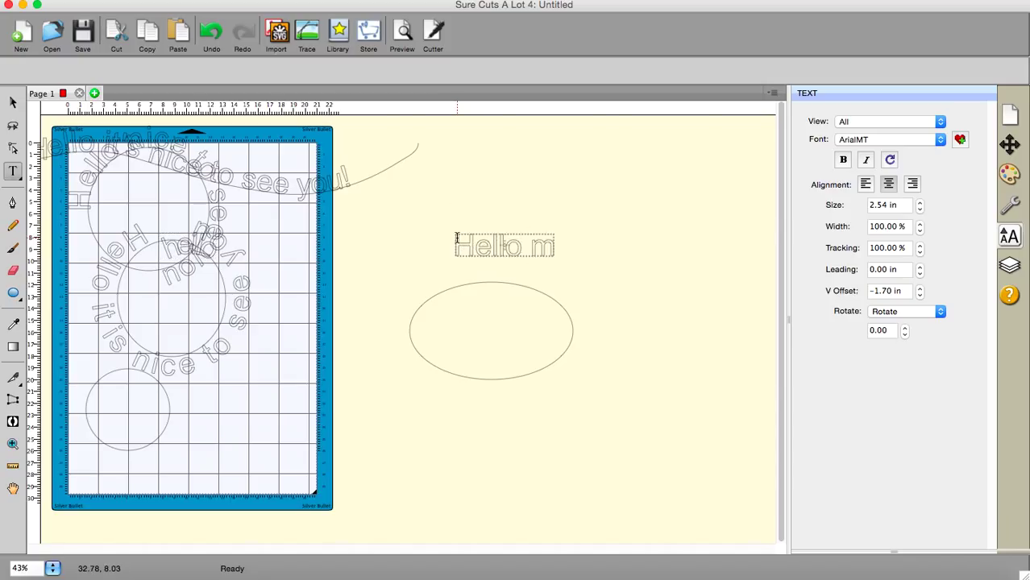
type("y view")
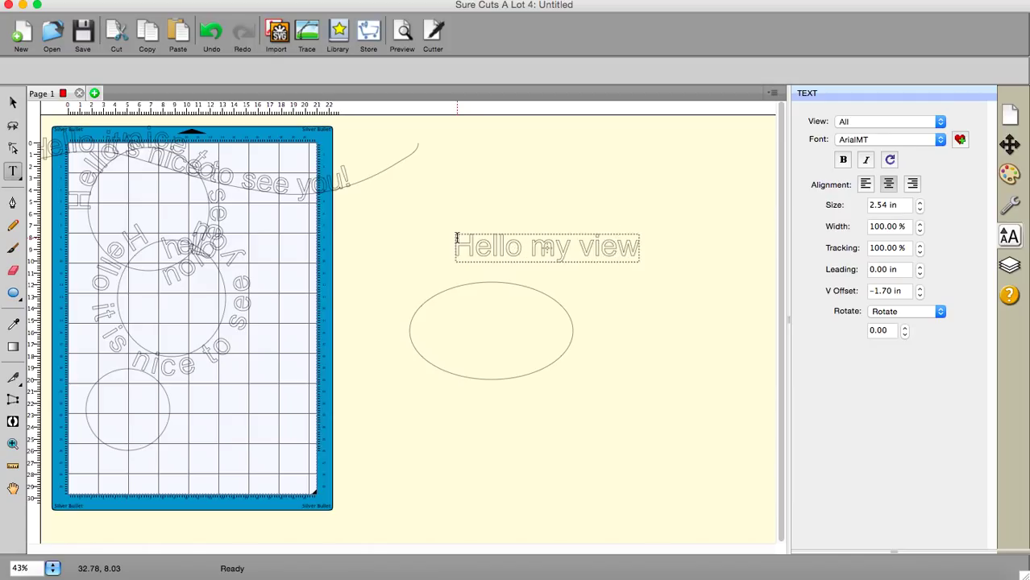
type("ers!")
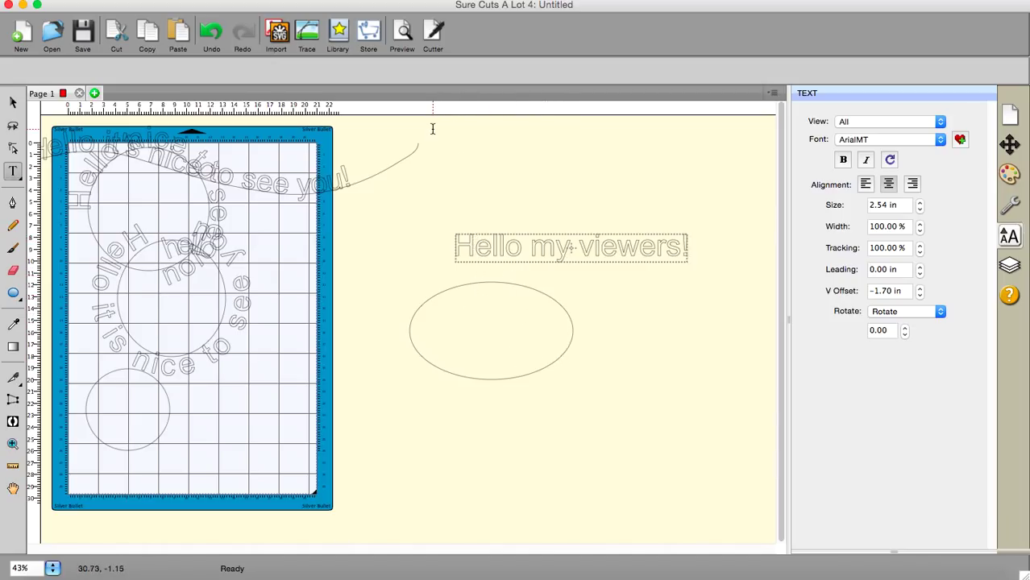
left_click(376, 2)
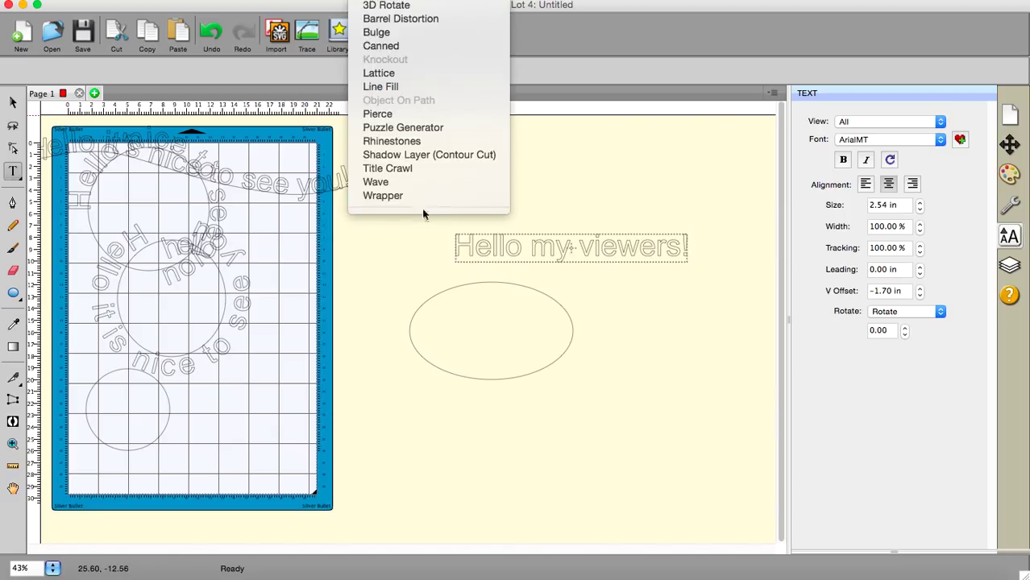
left_click(406, 196)
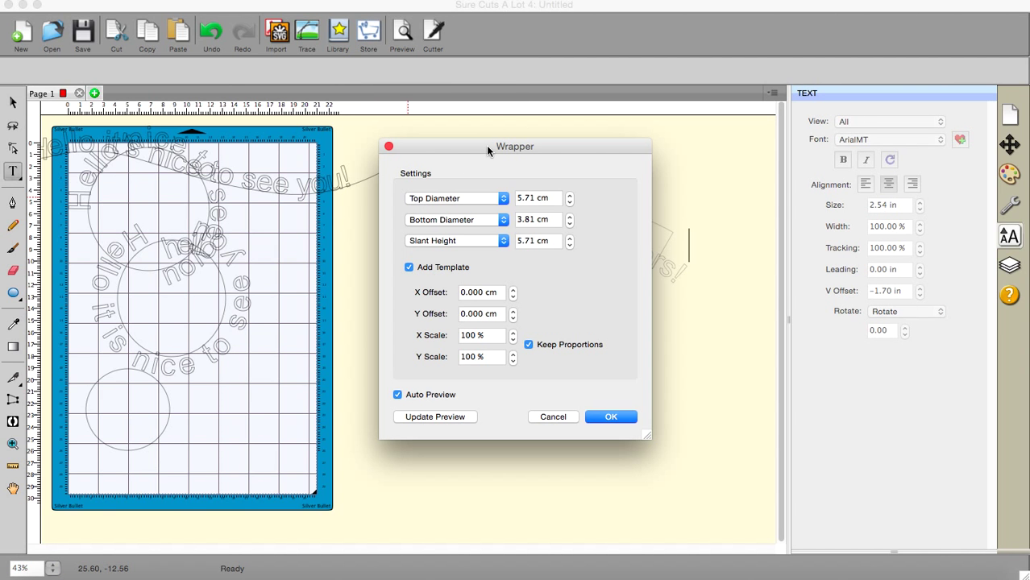
left_click_drag(486, 145, 811, 146)
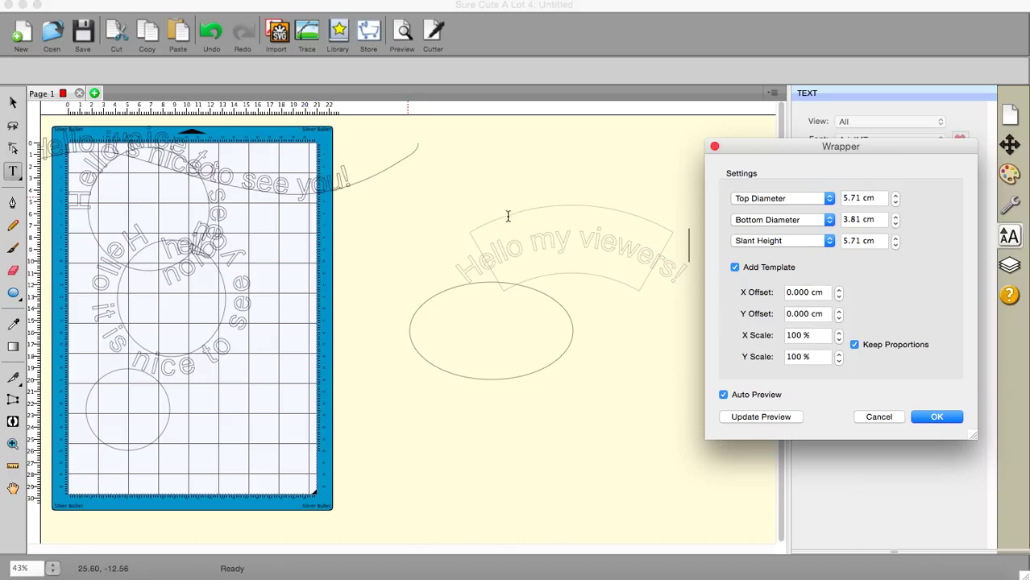
left_click(878, 416)
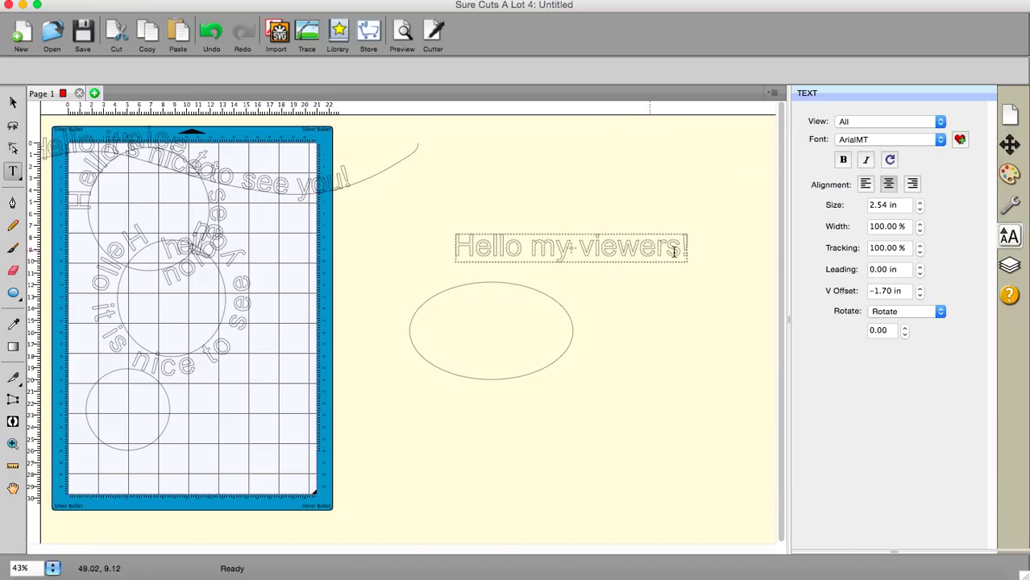
left_click(686, 252)
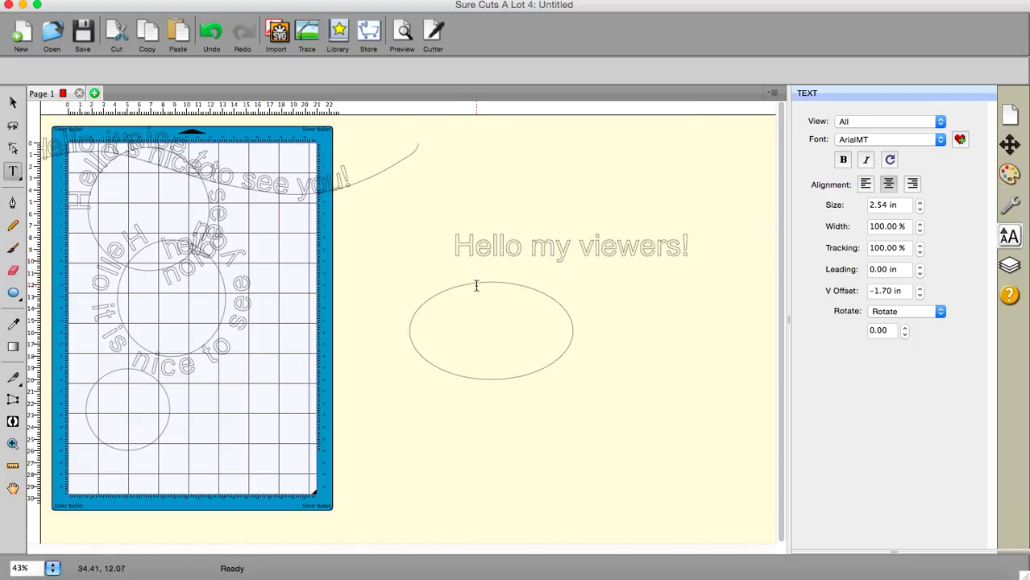
- Centre the oval under 'Hello my viewers!' and open the Wrapper effect for that text
left_click(13, 103)
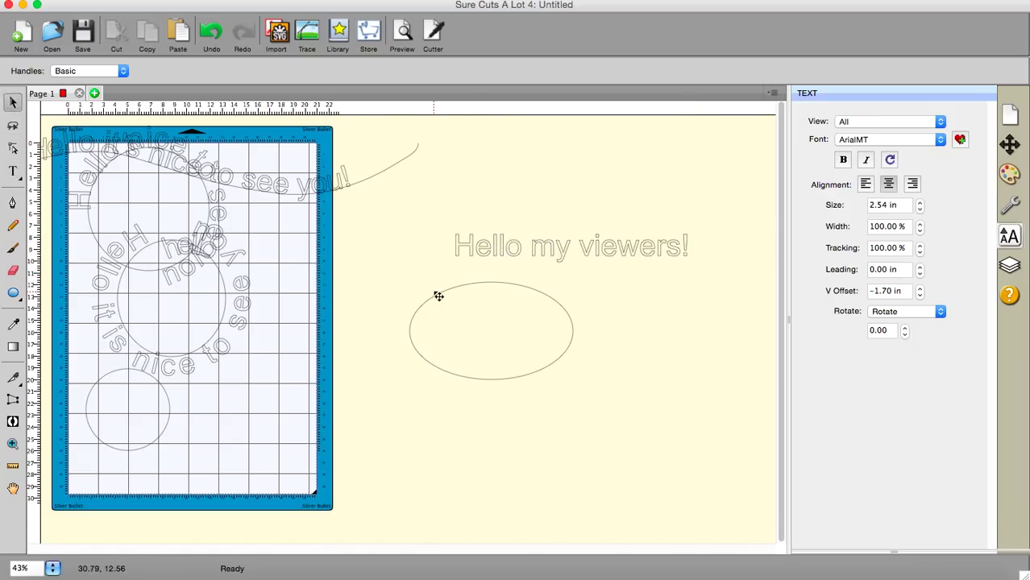
left_click_drag(435, 294, 514, 281)
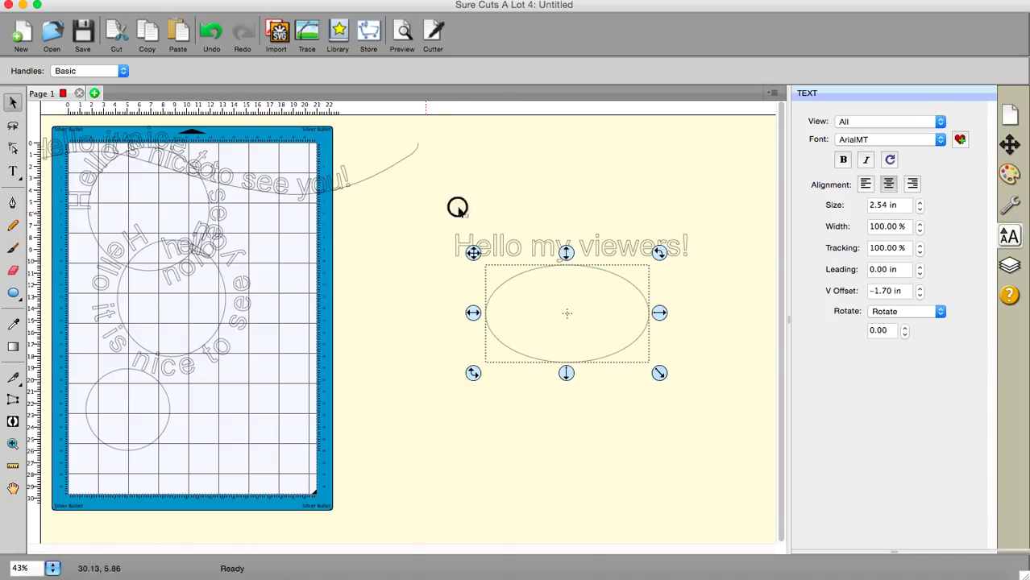
left_click_drag(424, 211, 744, 281)
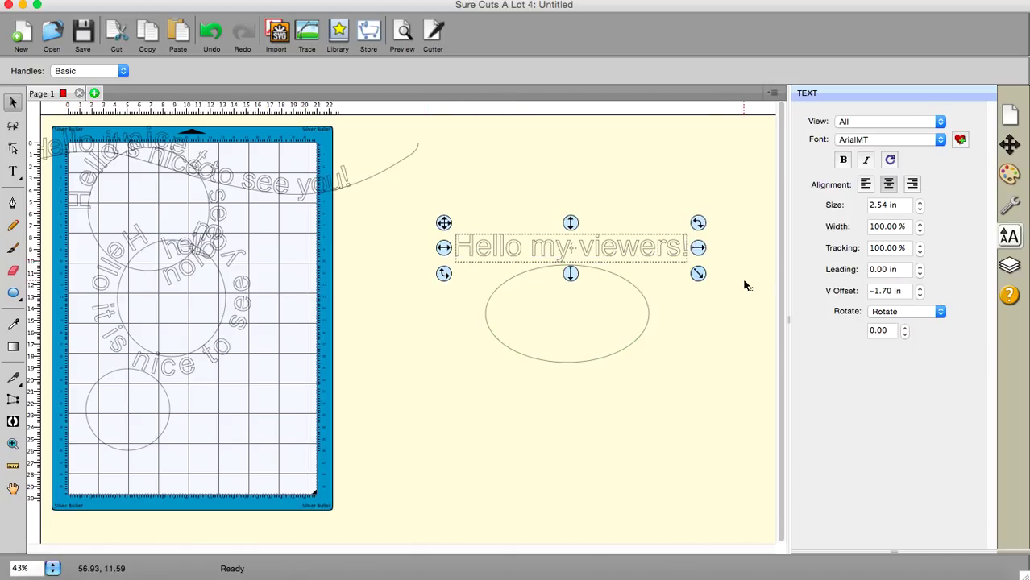
left_click(372, 2)
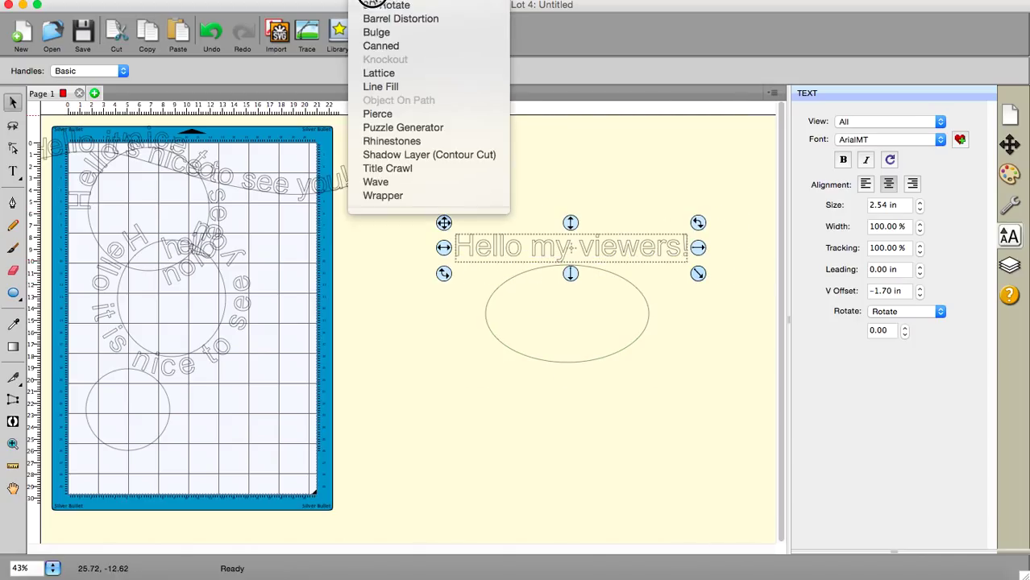
left_click(393, 196)
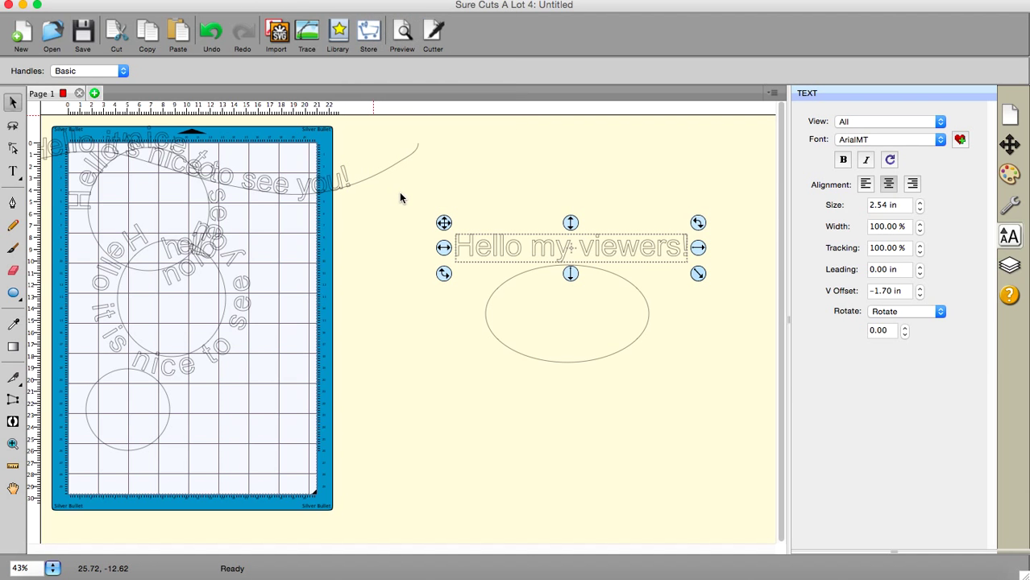
left_click_drag(474, 149, 835, 125)
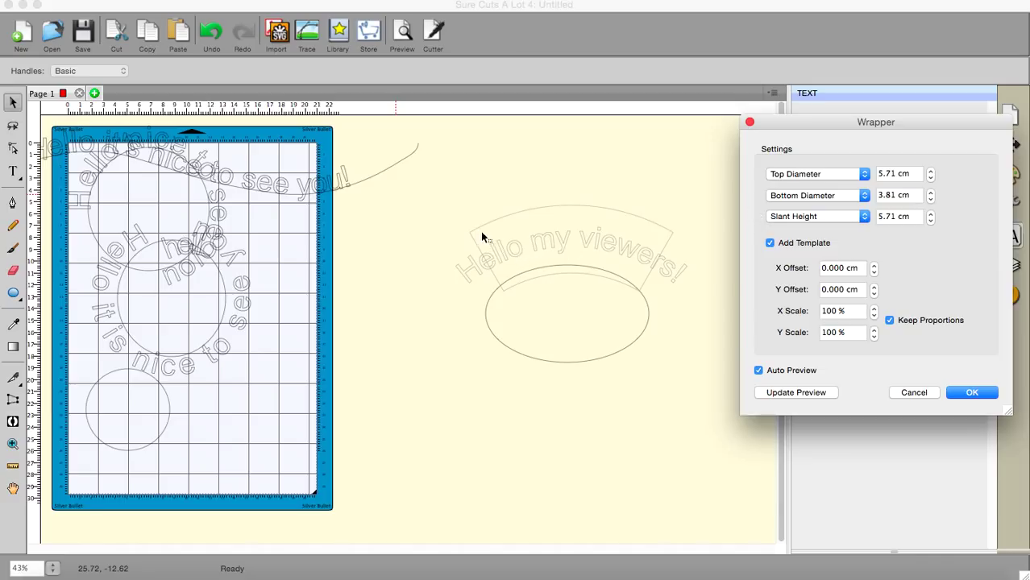
- Adjust the Wrapper to a 7.71 cm top diameter and 3.56 cm bottom diameter
left_click(931, 172)
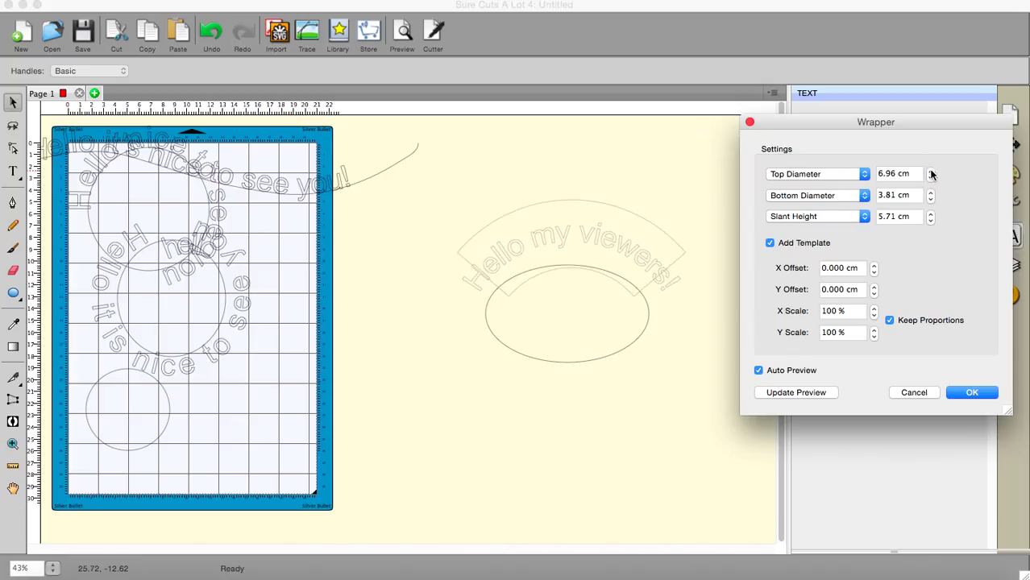
left_click(930, 172)
left_click(931, 171)
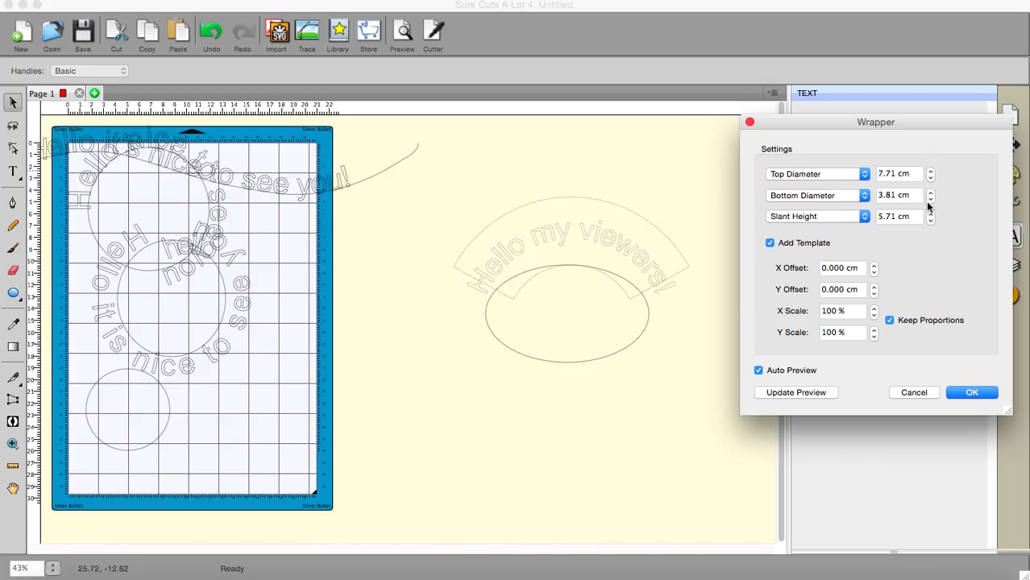
left_click(929, 199)
left_click(930, 200)
left_click(929, 199)
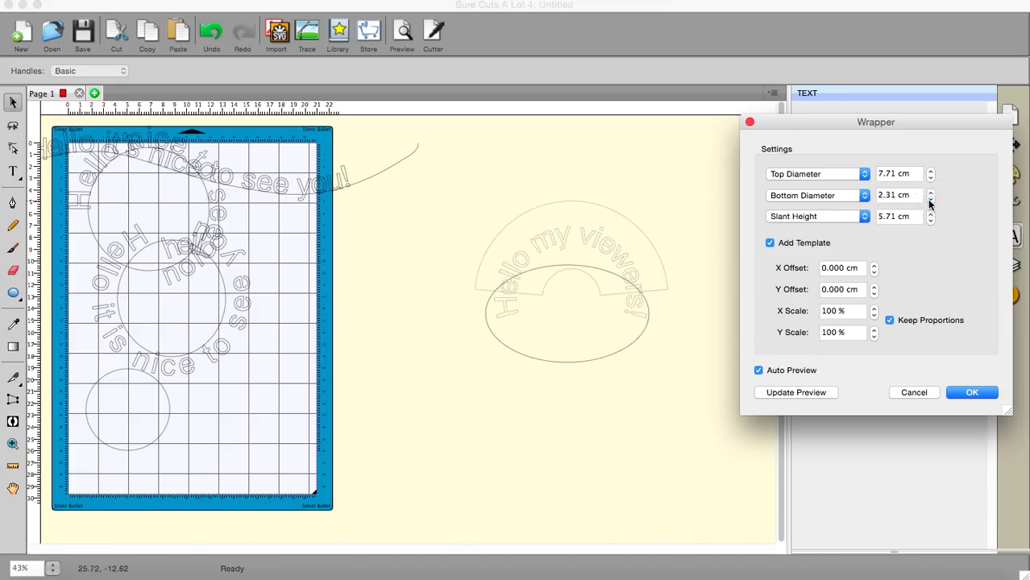
left_click(930, 199)
left_click(930, 200)
left_click(930, 200)
left_click(929, 201)
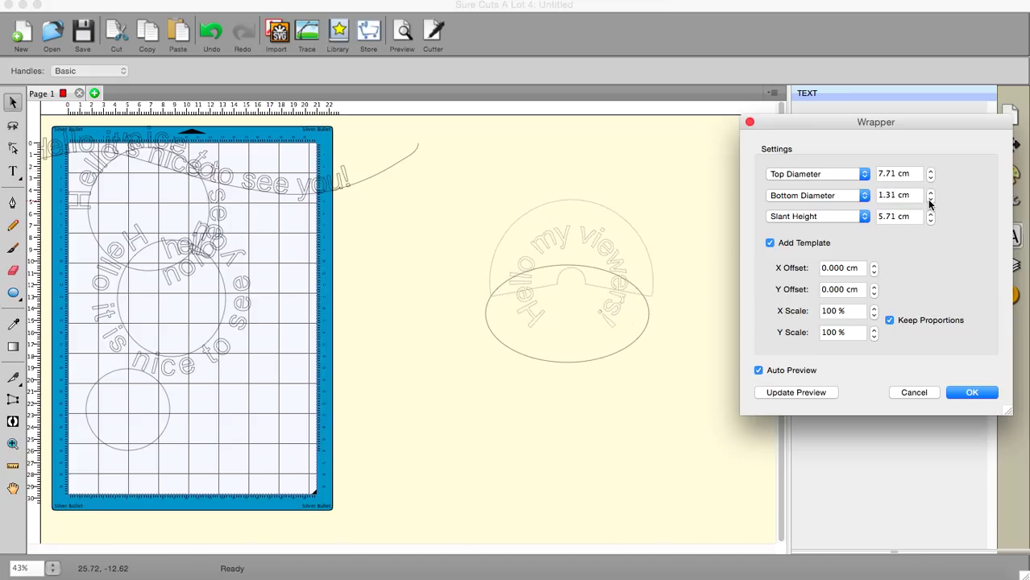
left_click(930, 194)
left_click(931, 193)
left_click(931, 193)
left_click(930, 194)
left_click(930, 193)
left_click(930, 194)
left_click(930, 193)
left_click(930, 193)
left_click(930, 193)
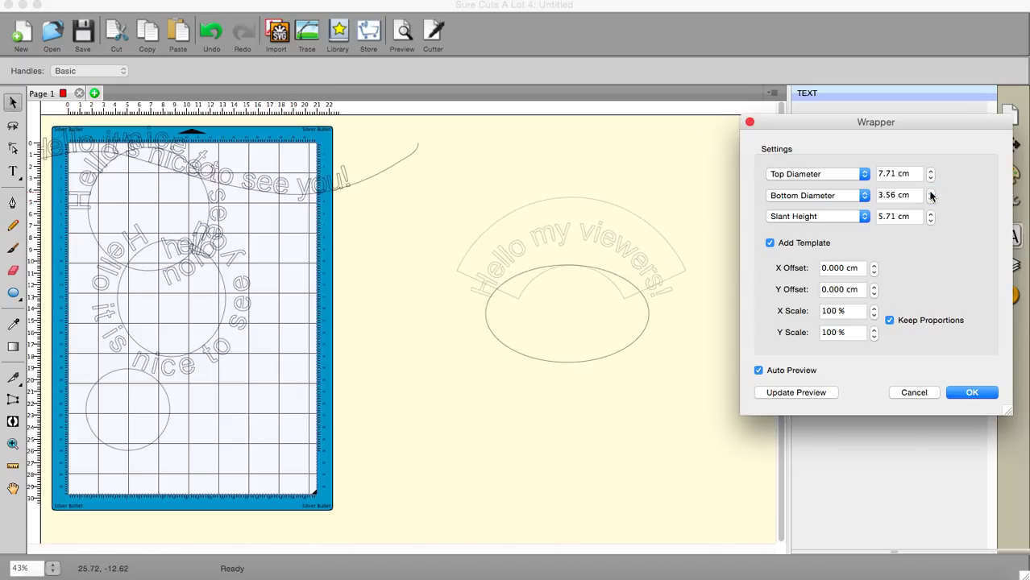
left_click(931, 193)
left_click(930, 194)
left_click(931, 194)
left_click(930, 193)
left_click(931, 194)
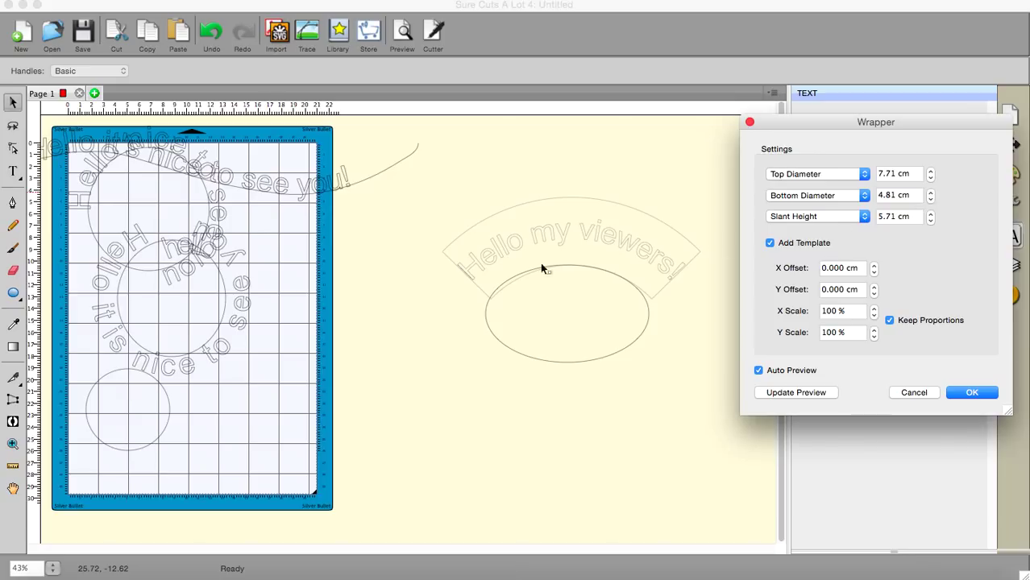
- Reduce the top diameter to 1.96 cm and raise the bottom diameter to 5.81 cm
left_click(930, 177)
left_click(931, 177)
left_click(931, 177)
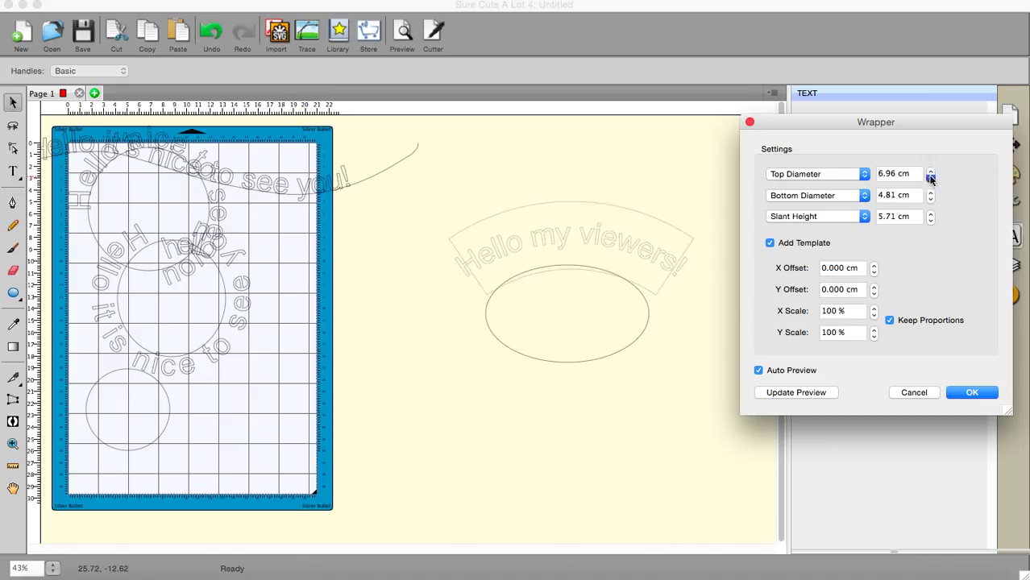
left_click(930, 177)
left_click(930, 177)
left_click(931, 177)
left_click(930, 177)
left_click(930, 177)
left_click(930, 177)
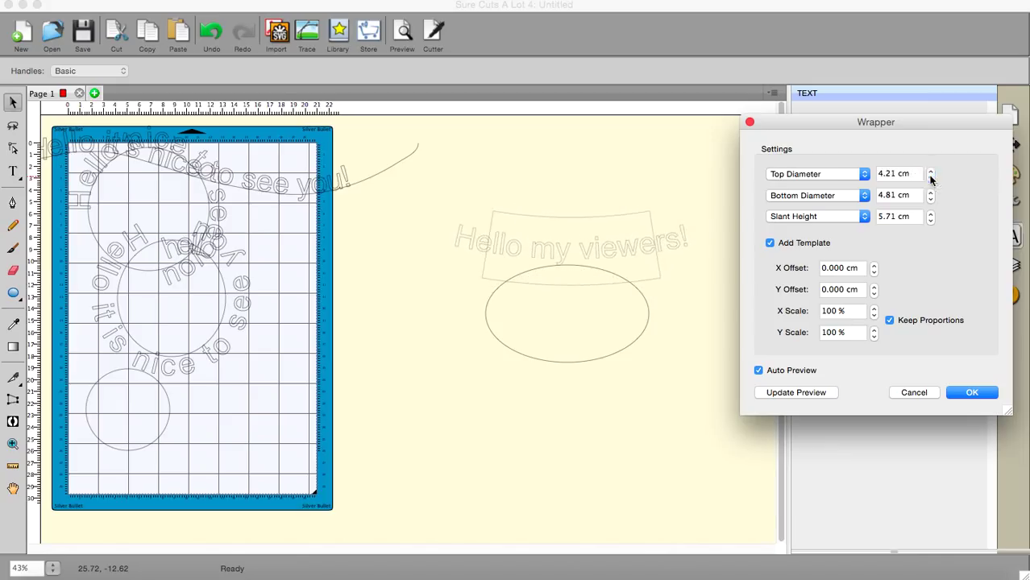
left_click(930, 177)
left_click(930, 177)
left_click(930, 177)
left_click(930, 177)
left_click(930, 177)
left_click(930, 177)
left_click(930, 177)
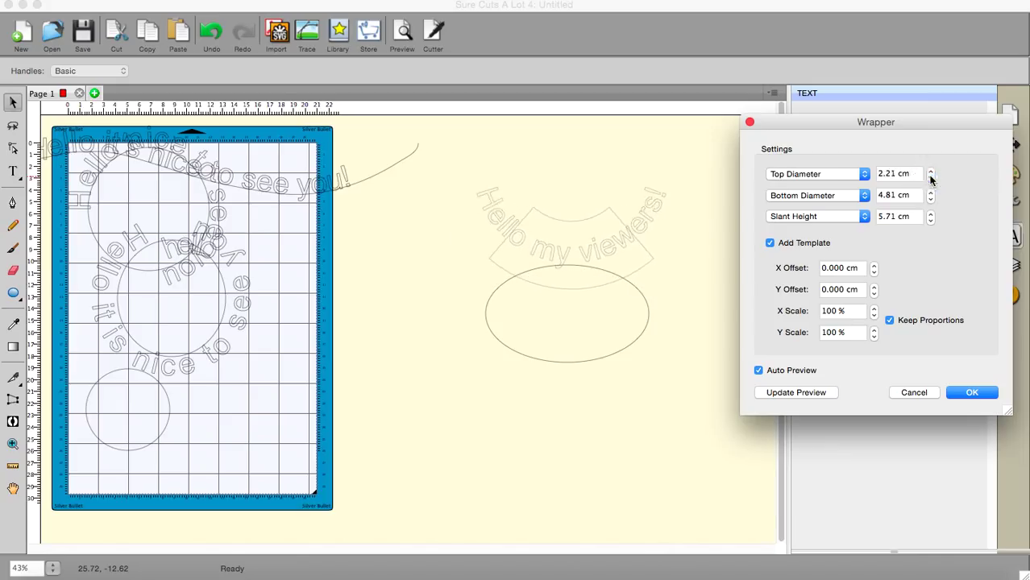
left_click(930, 177)
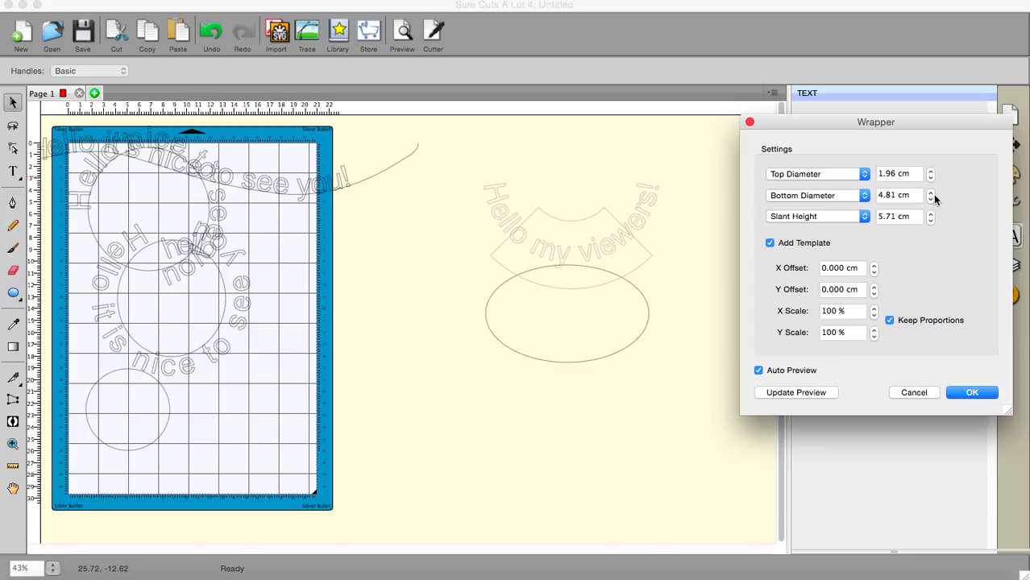
left_click(930, 191)
left_click(930, 191)
left_click(930, 191)
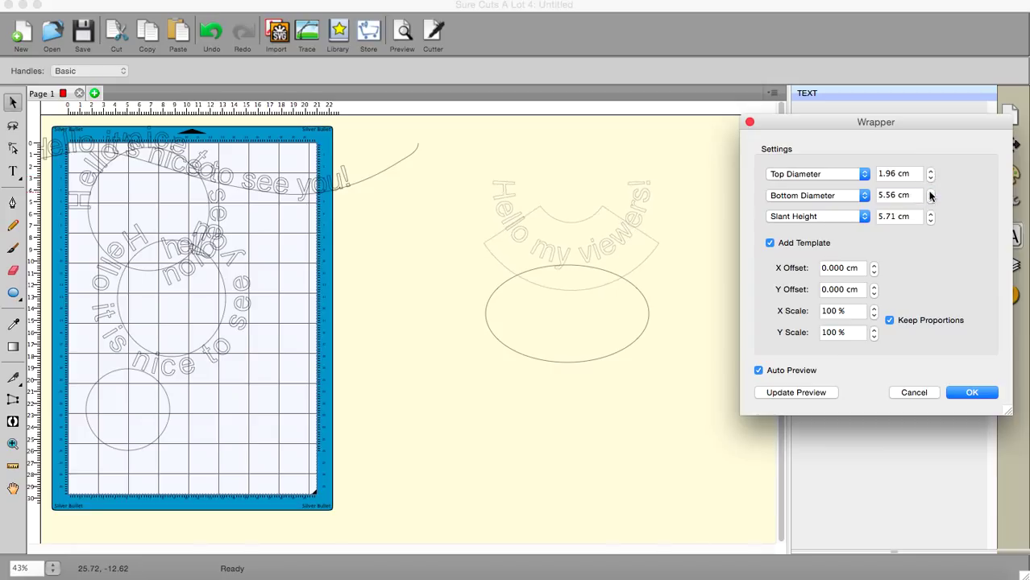
left_click(930, 192)
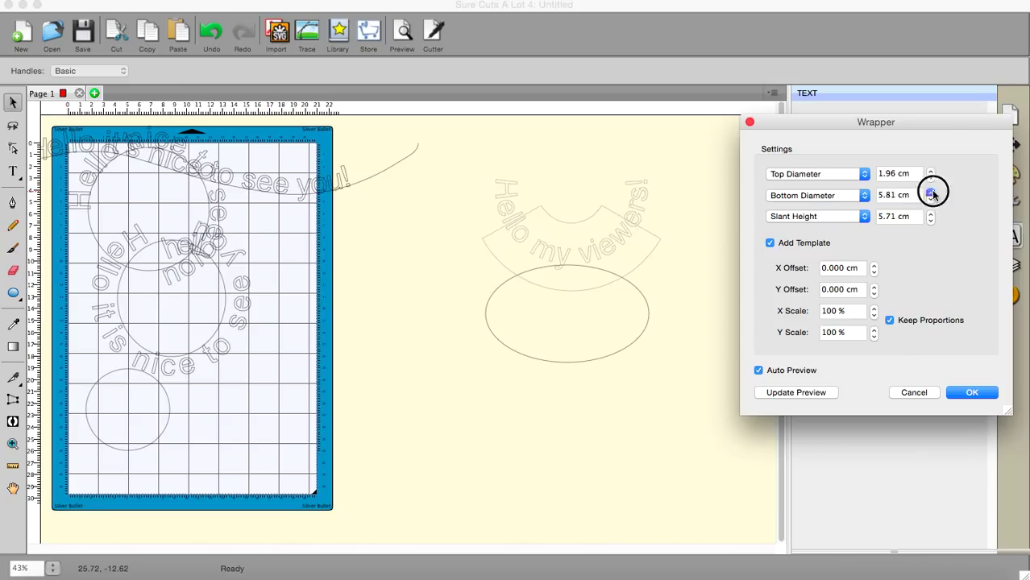
- Raise the Wrapper bottom diameter to 7.06 cm so 'Hello my viewers!' arches over the oval
left_click(931, 191)
left_click(930, 191)
left_click(930, 192)
left_click(931, 191)
left_click(930, 192)
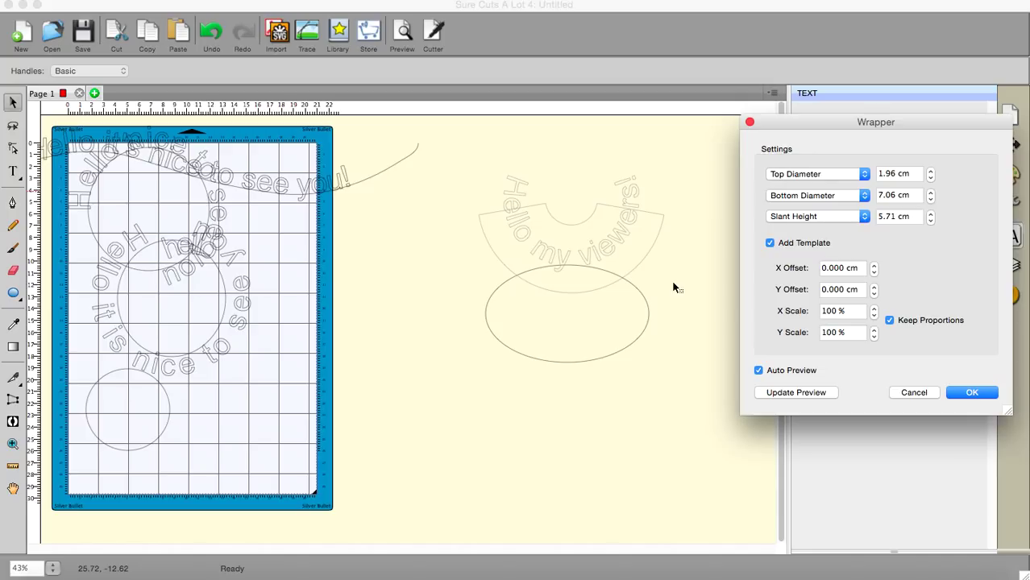
left_click(604, 251)
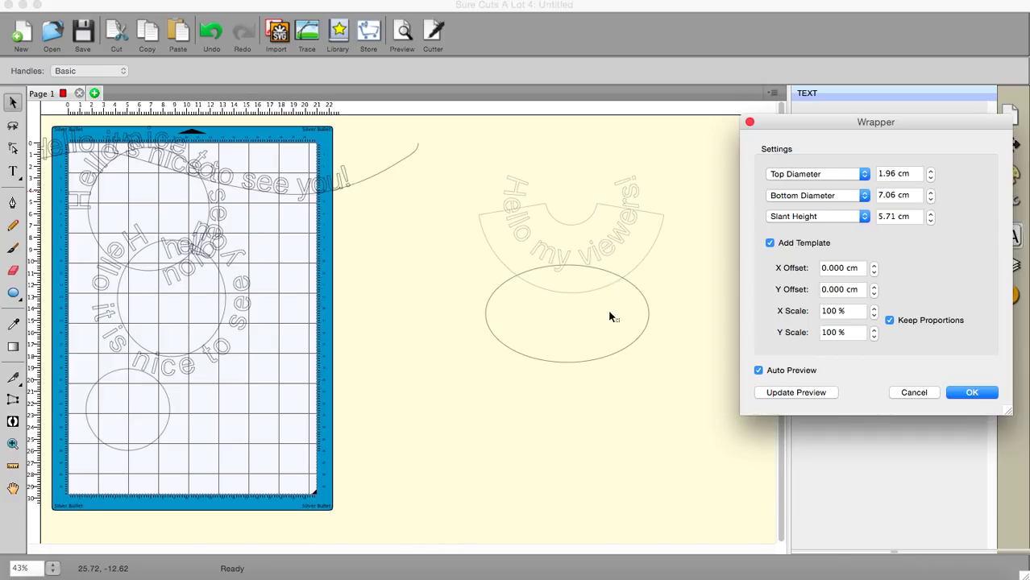